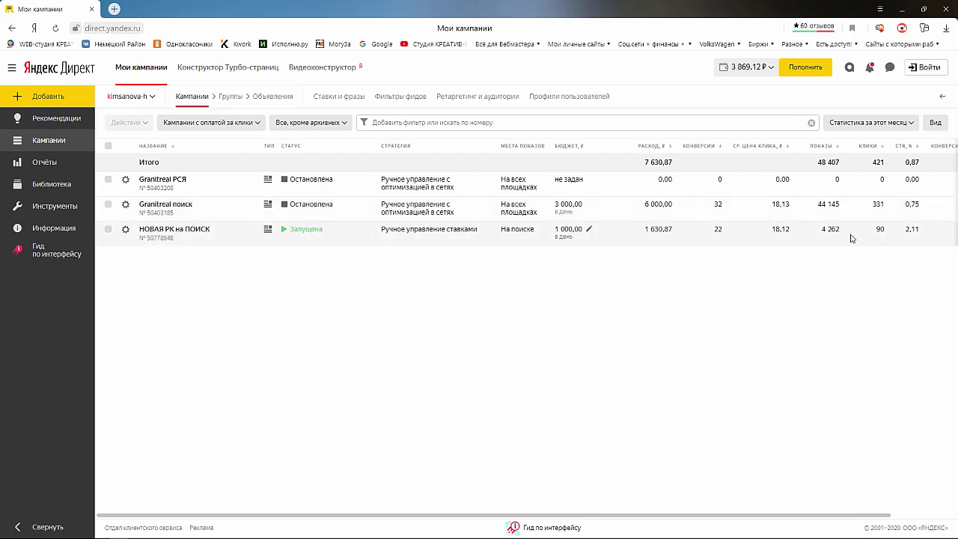
# Examine all statistics columns in the campaign list, including conversions and bounces, and check which reporting periods are offered
pyautogui.moveTo(775, 514); pyautogui.dragTo(845, 507)
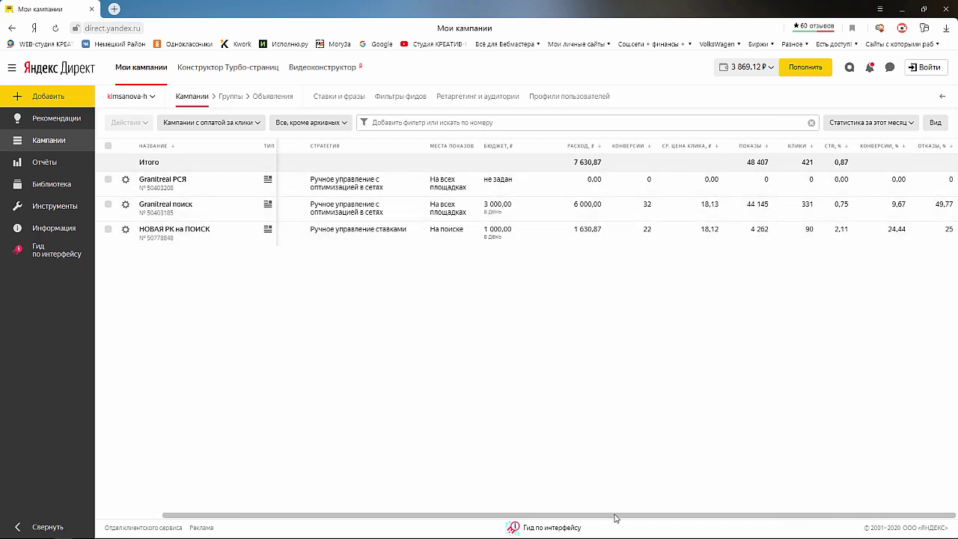
pyautogui.moveTo(614, 516); pyautogui.dragTo(411, 447)
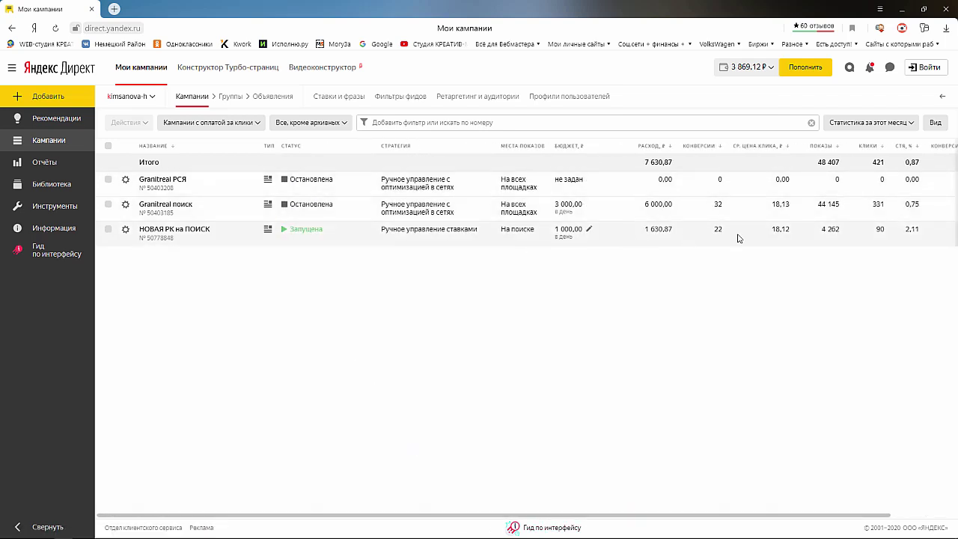
pyautogui.click(912, 123)
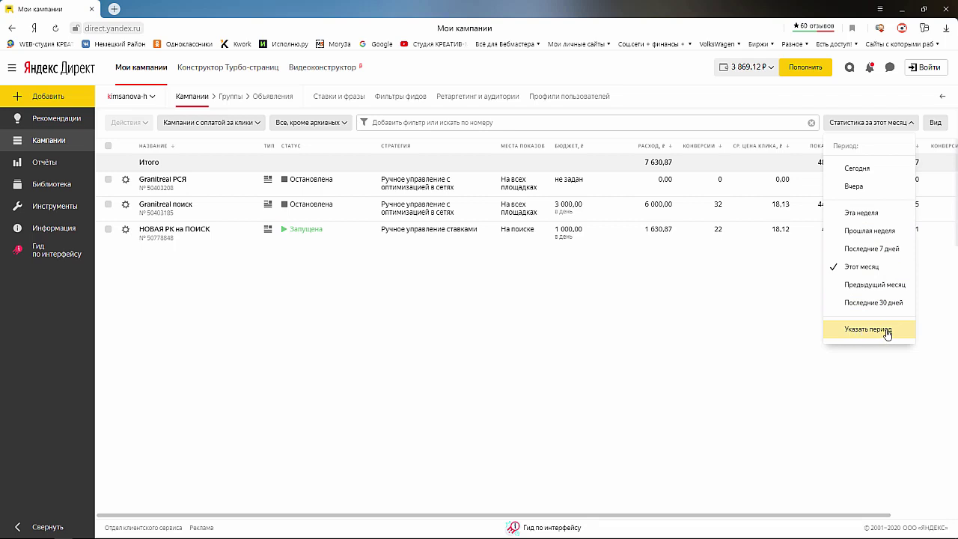
pyautogui.click(915, 126)
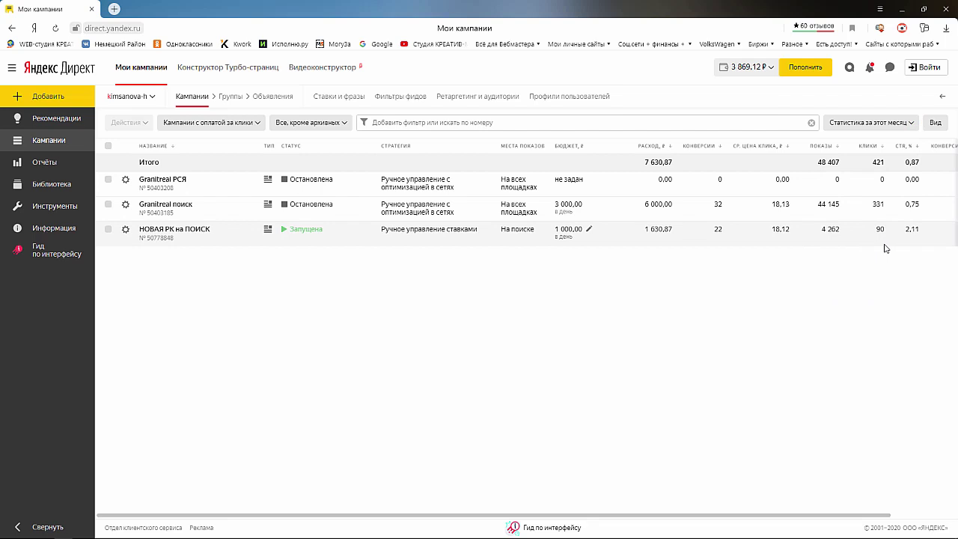
# Select the campaign НОВАЯ РК на ПОИСК, open its ad groups, and look through the whole group list
pyautogui.click(109, 230)
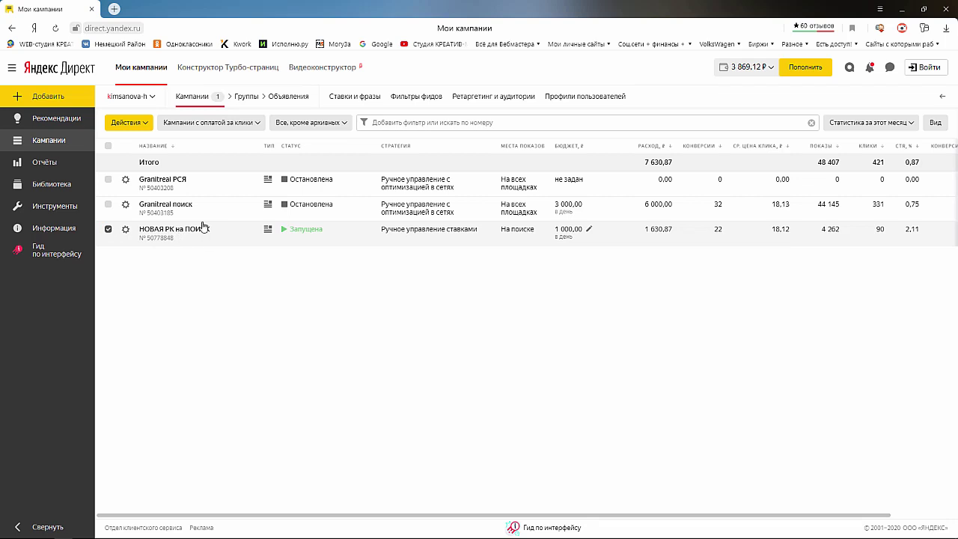
pyautogui.click(242, 99)
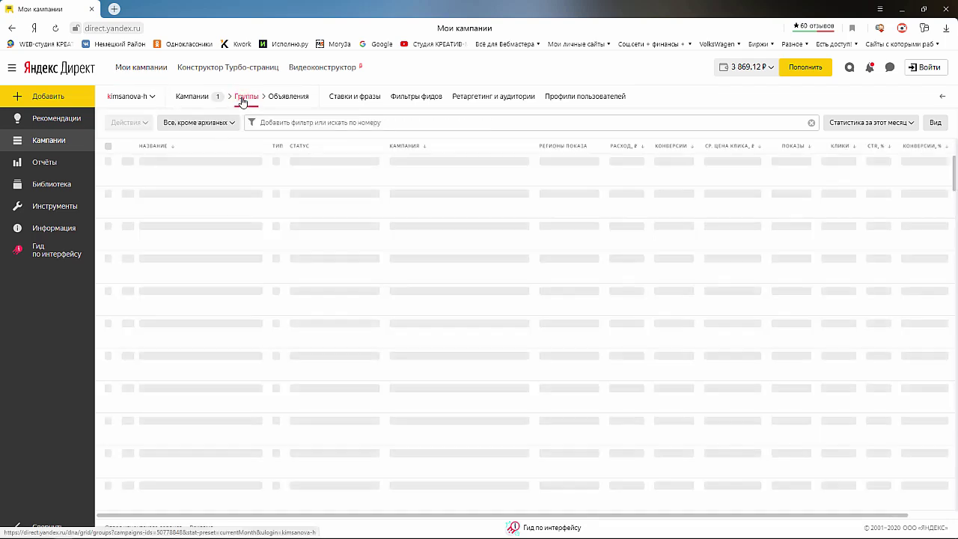
pyautogui.scroll(-3, 235, 285)
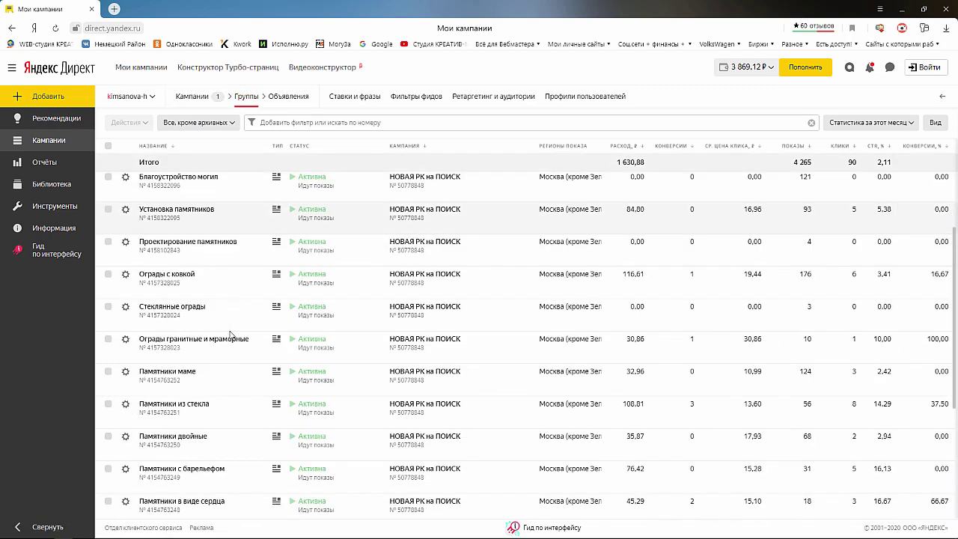
pyautogui.scroll(-6, 237, 270)
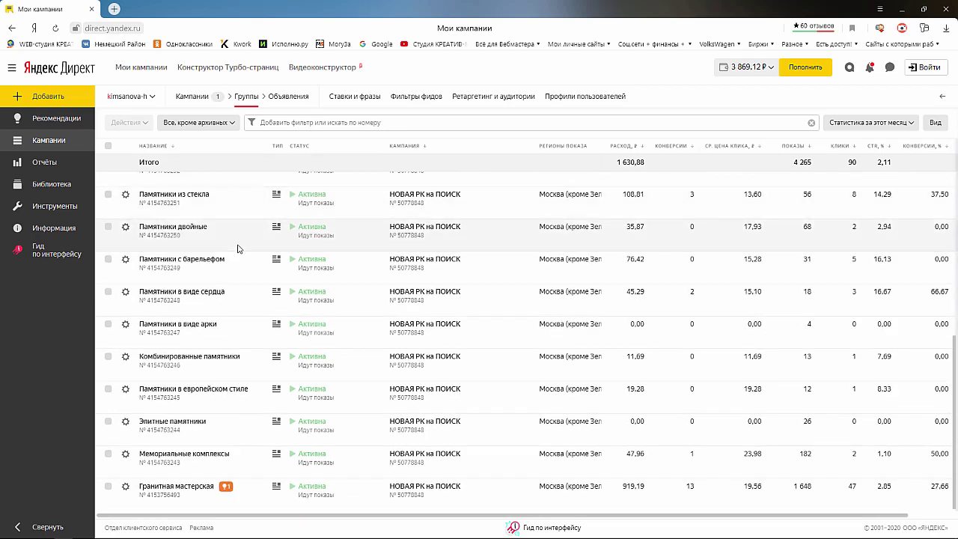
pyautogui.scroll(5, 238, 249)
pyautogui.scroll(2, 238, 249)
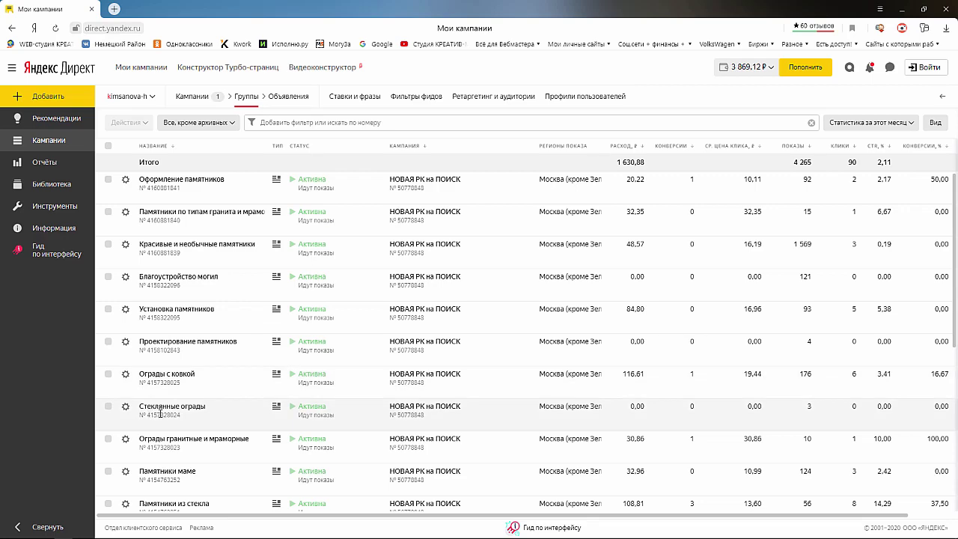
pyautogui.scroll(-1, 236, 392)
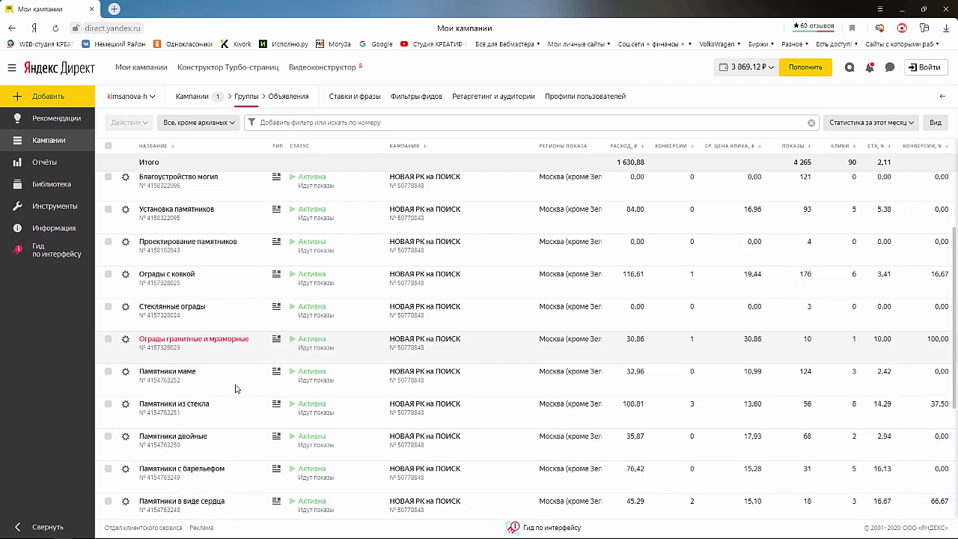
pyautogui.scroll(-2, 232, 419)
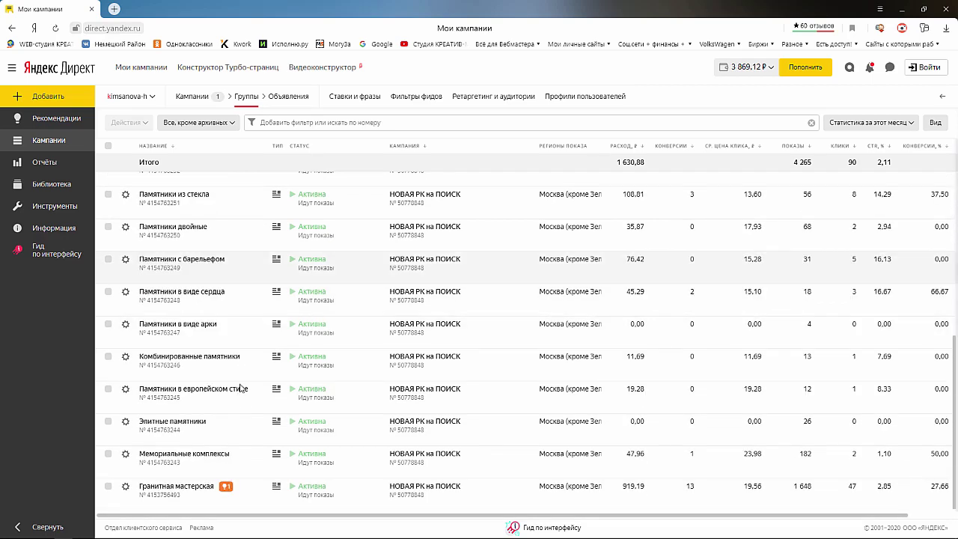
pyautogui.scroll(2, 243, 378)
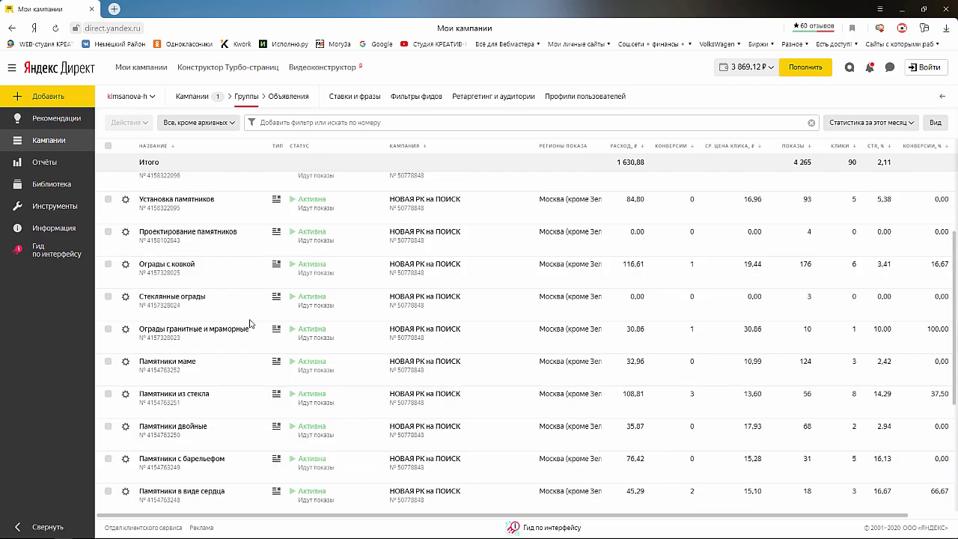
pyautogui.scroll(1, 247, 307)
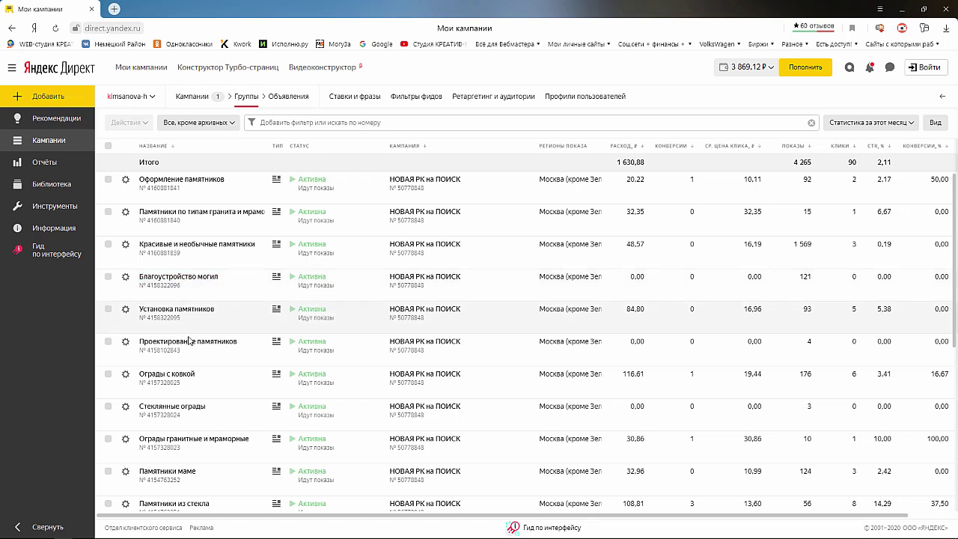
pyautogui.scroll(-4, 224, 307)
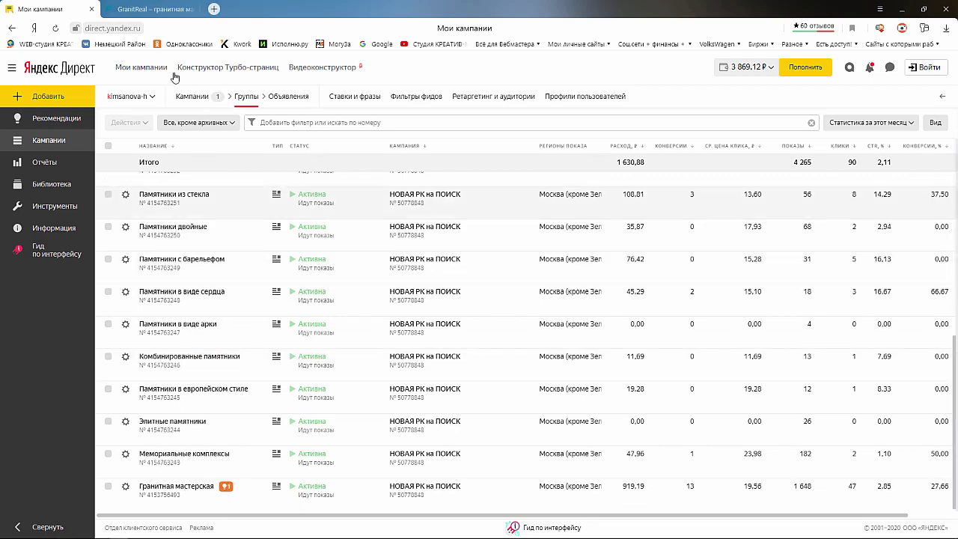
# Switch to the GranitReal website and examine the site's Памятники, Ограды, Услуги and Оформление sections
pyautogui.click(158, 9)
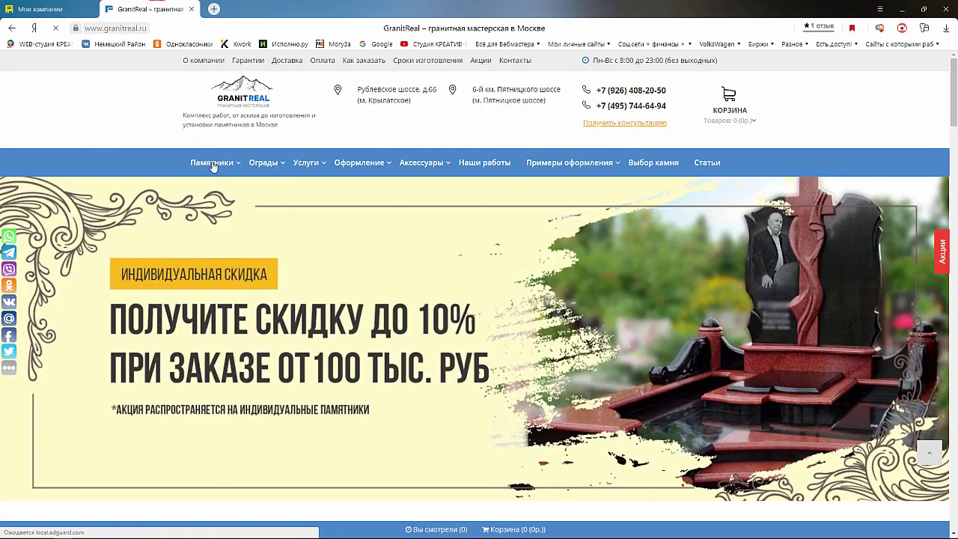
pyautogui.moveTo(212, 167)
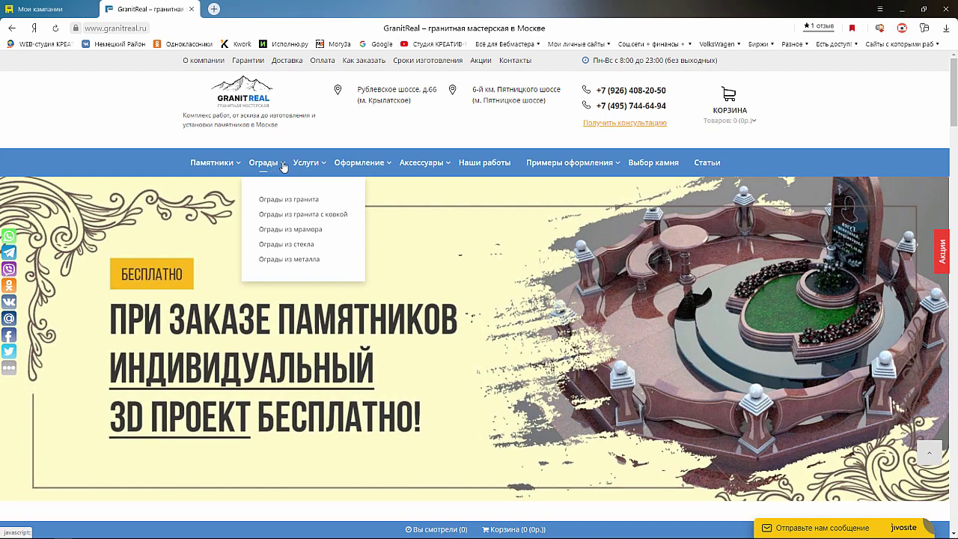
pyautogui.moveTo(305, 165)
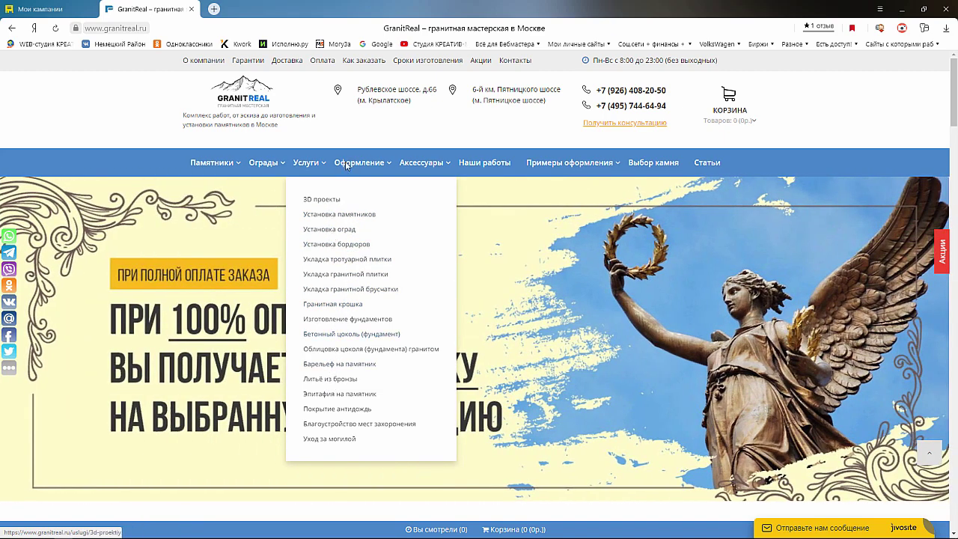
pyautogui.moveTo(364, 174)
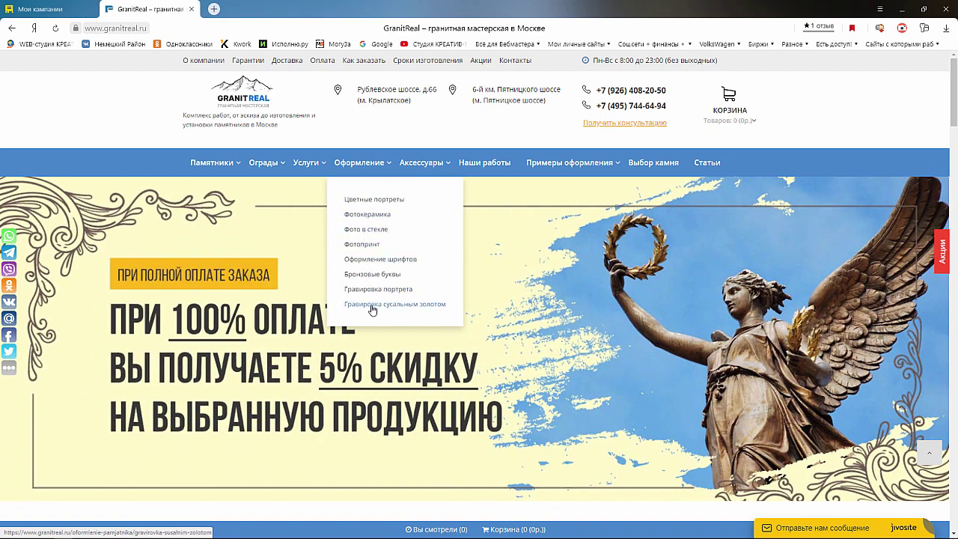
# Return to Yandex Direct and compare the campaign's ad group names with the website's sections
pyautogui.click(55, 10)
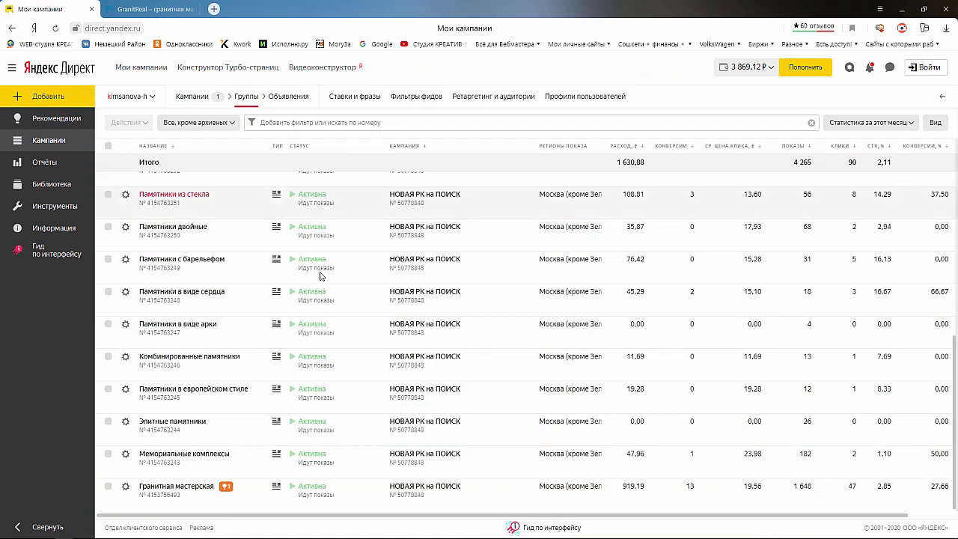
pyautogui.scroll(3, 337, 275)
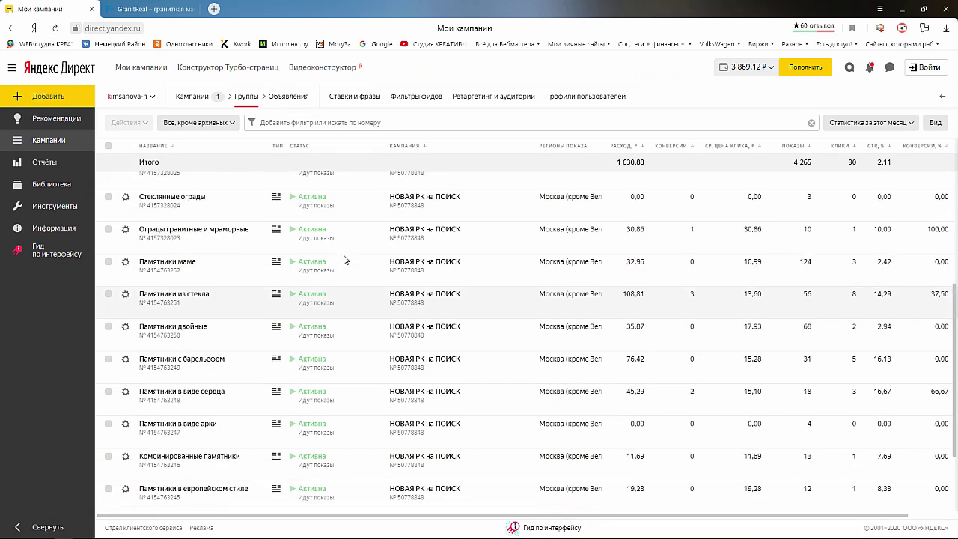
pyautogui.scroll(4, 344, 259)
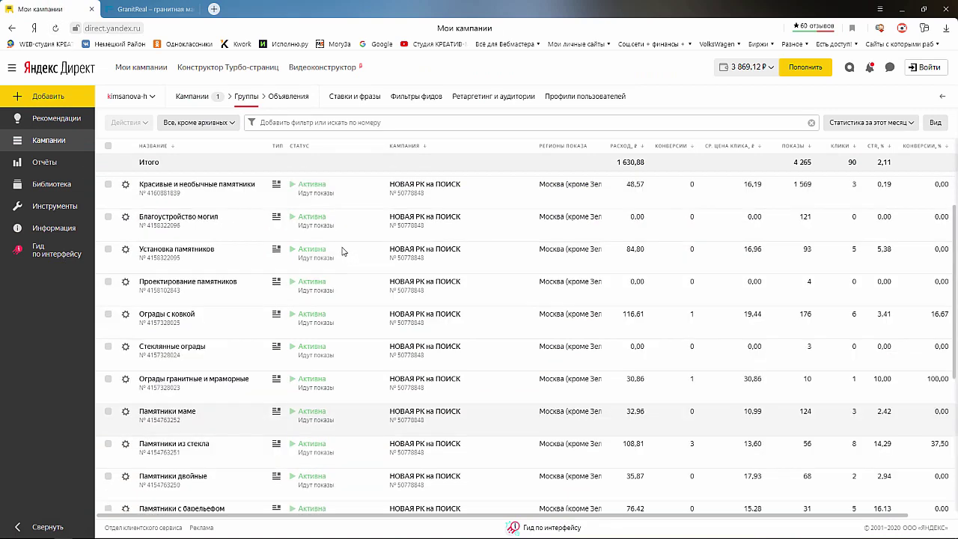
pyautogui.scroll(2, 340, 246)
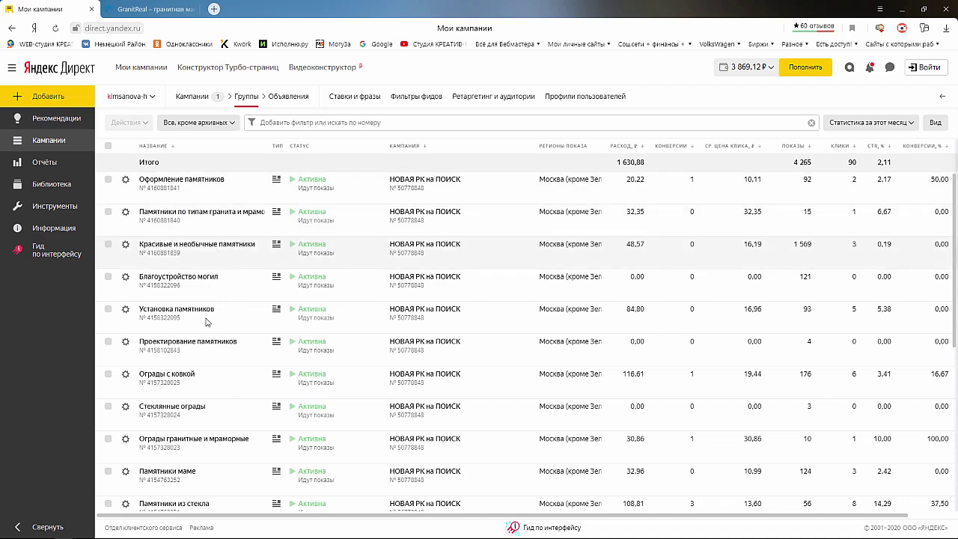
pyautogui.scroll(-3, 204, 351)
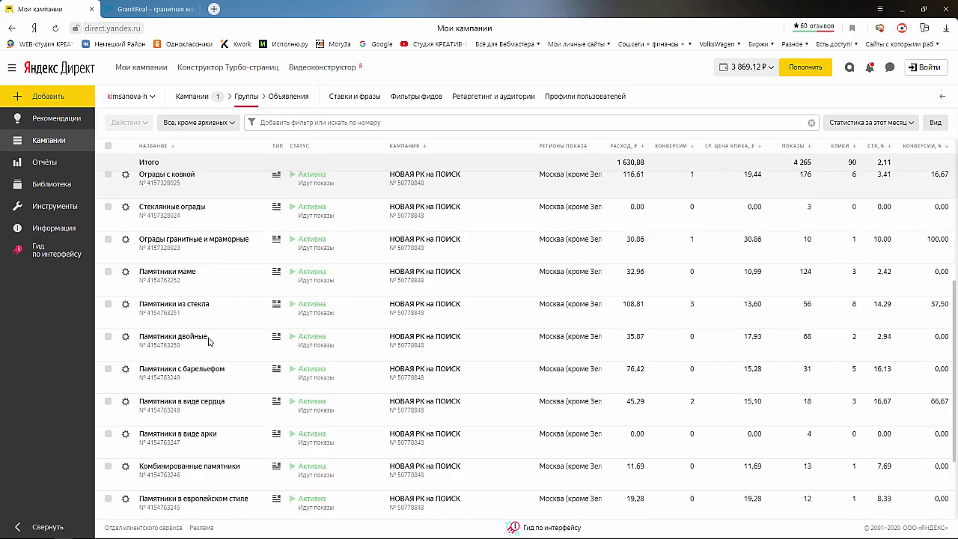
pyautogui.scroll(-1, 213, 313)
pyautogui.scroll(-1, 212, 268)
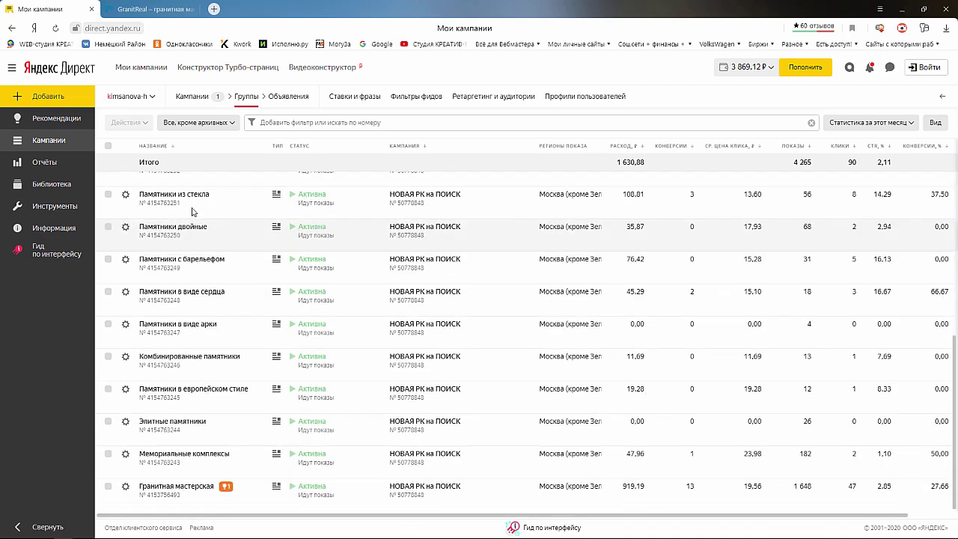
pyautogui.scroll(1, 202, 240)
pyautogui.scroll(4, 217, 222)
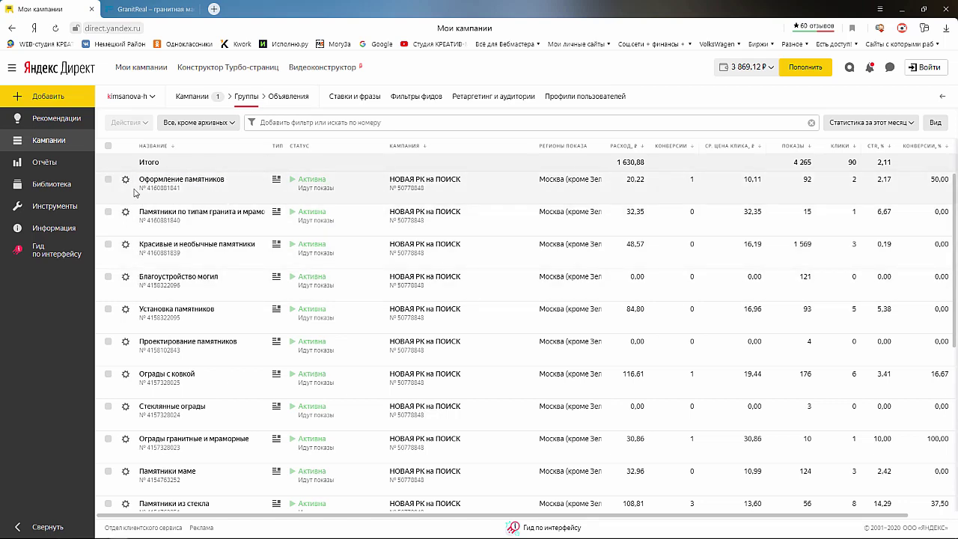
# Select all ad groups of the НОВАЯ РК на ПОИСК campaign and open their ads
pyautogui.click(108, 180)
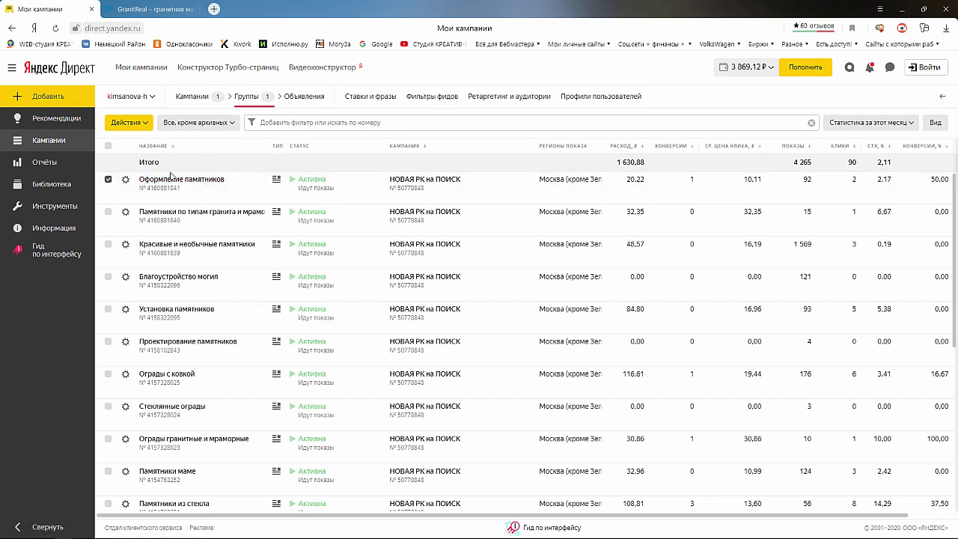
pyautogui.click(109, 179)
pyautogui.click(108, 147)
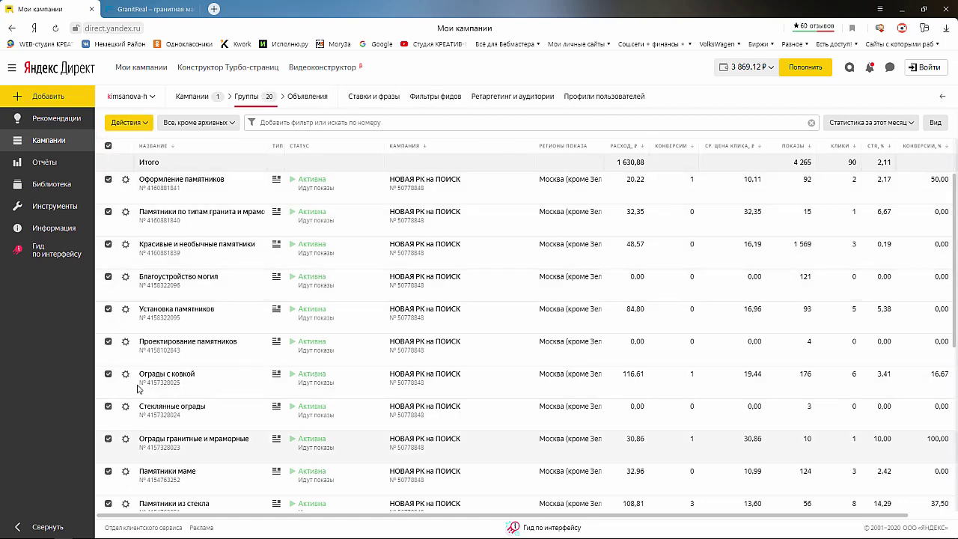
pyautogui.click(314, 98)
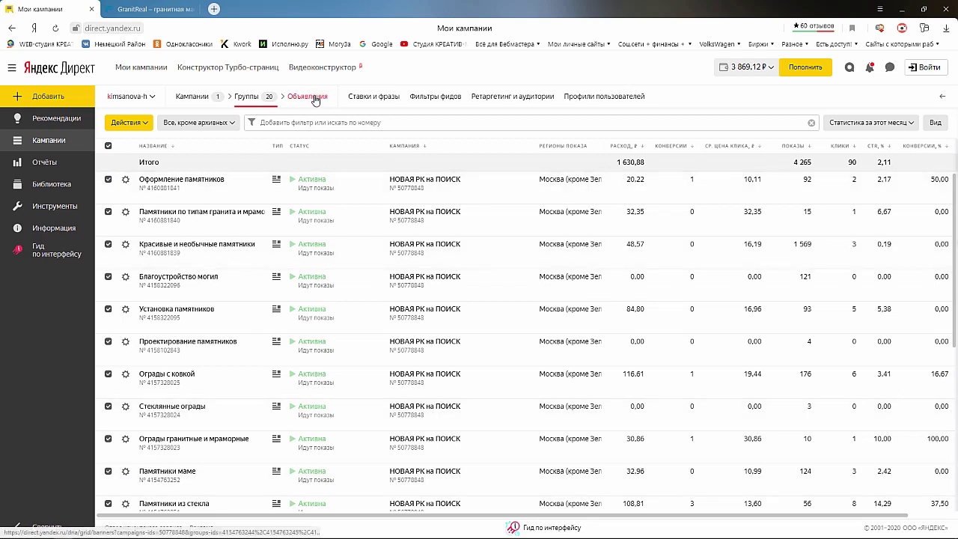
# Look through the ads of all selected groups, then examine their cost, conversion, click, CTR and bounce columns
pyautogui.scroll(-2, 277, 284)
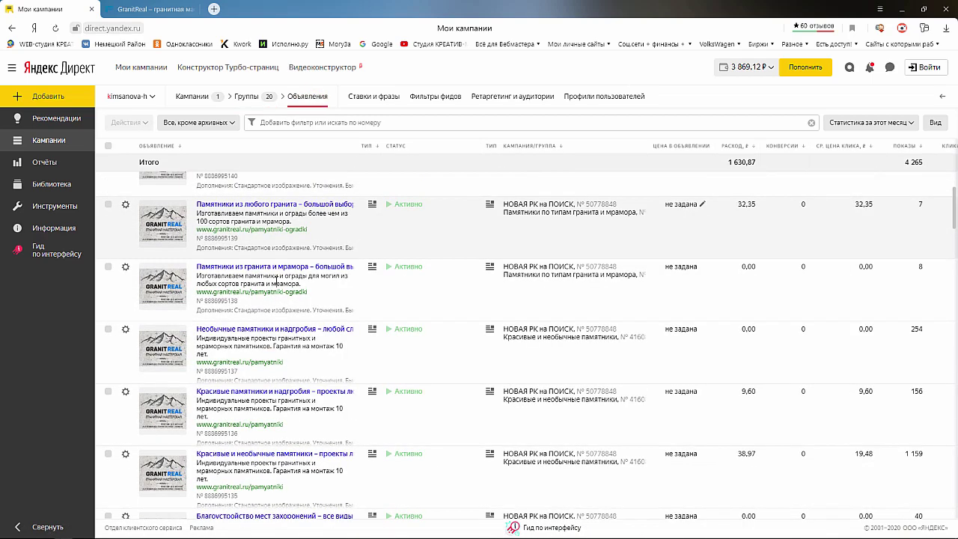
pyautogui.scroll(-2, 276, 283)
pyautogui.scroll(-5, 277, 283)
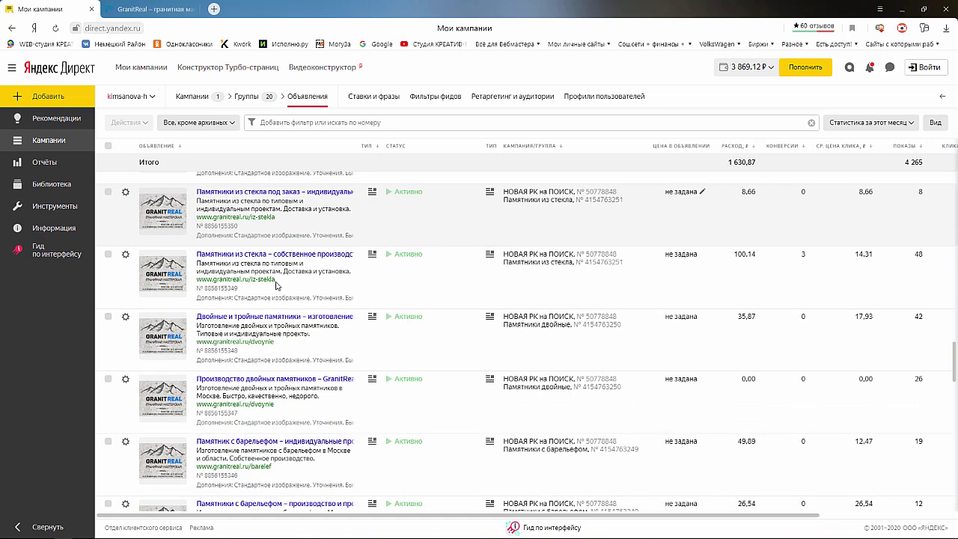
pyautogui.scroll(-7, 180, 270)
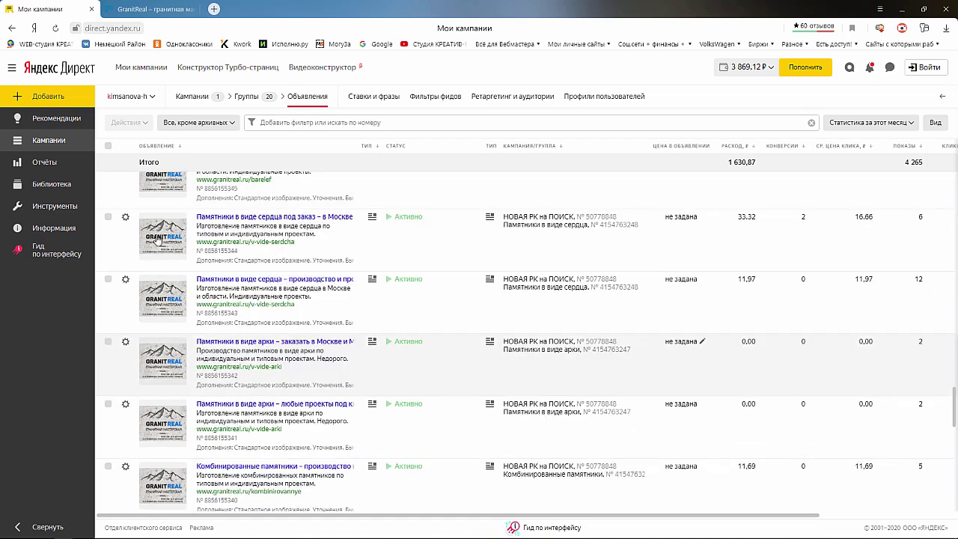
pyautogui.scroll(-5, 163, 238)
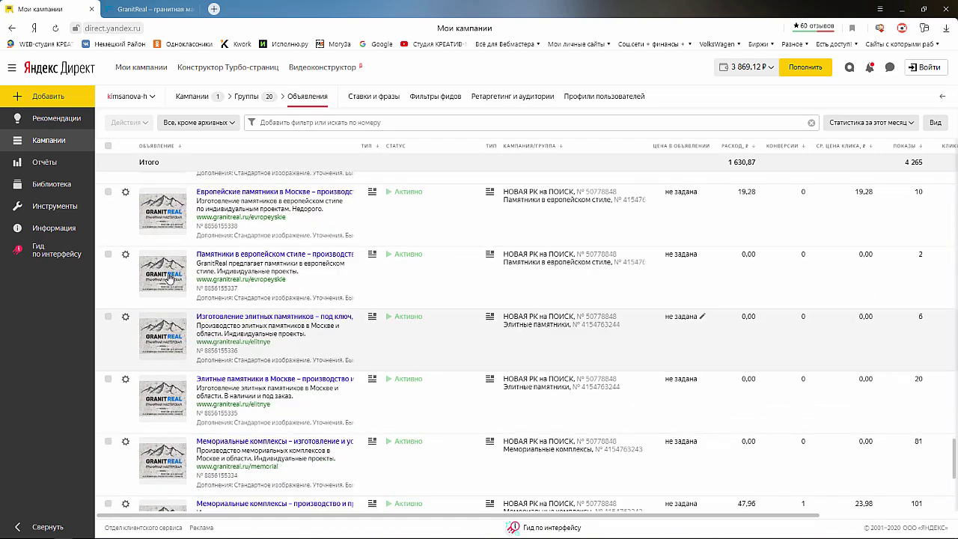
pyautogui.scroll(-6, 172, 278)
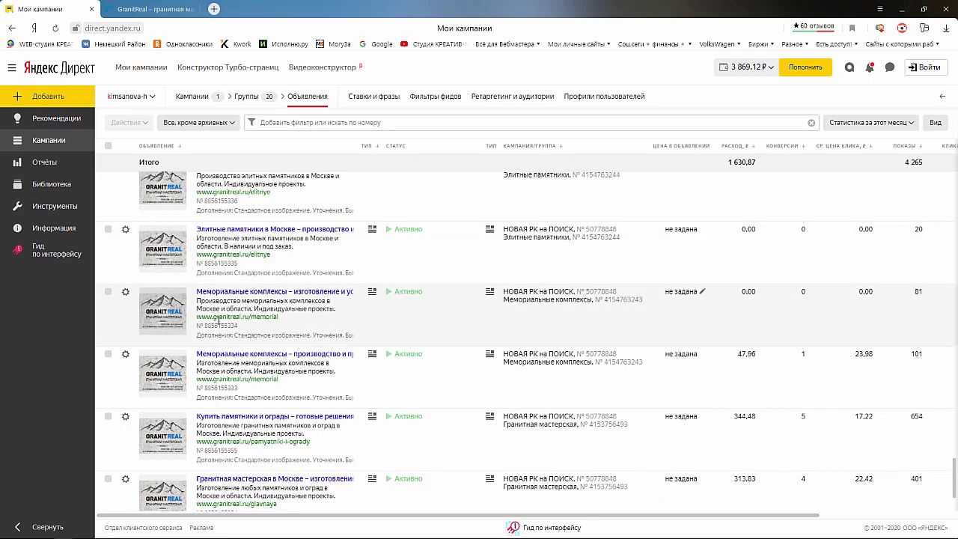
pyautogui.scroll(20, 277, 317)
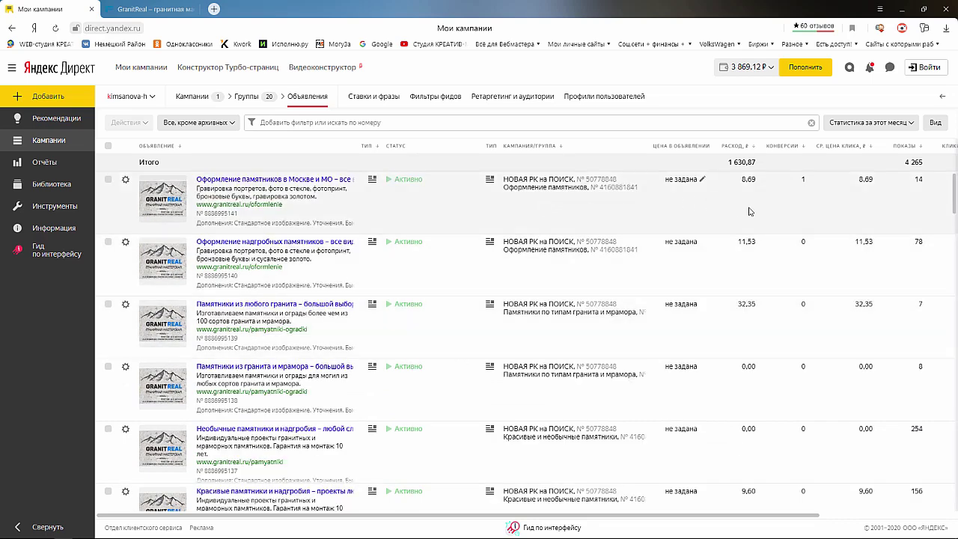
pyautogui.click(630, 515)
pyautogui.moveTo(650, 519); pyautogui.dragTo(899, 521)
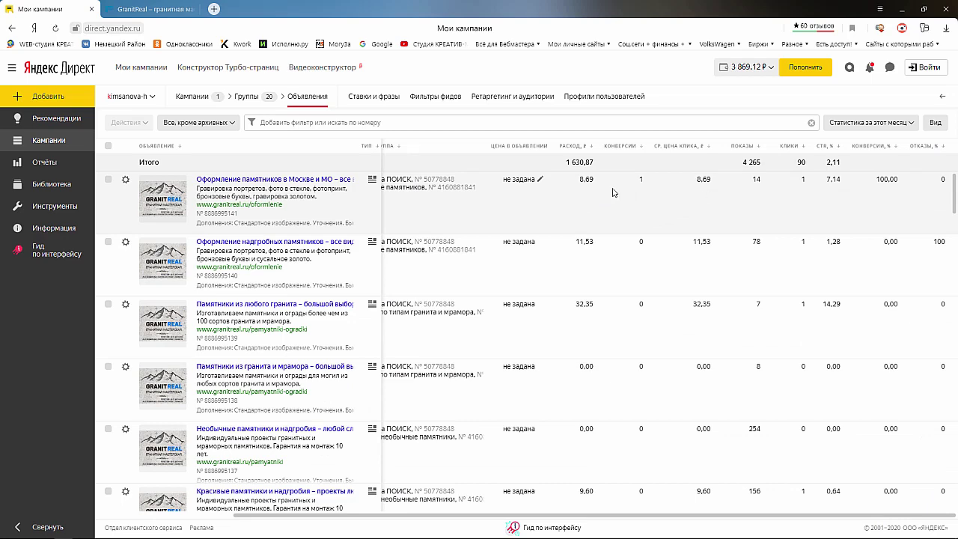
# Open an ad from the НОВАЯ РК на ПОИСК campaign for editing
pyautogui.moveTo(677, 517); pyautogui.dragTo(495, 520)
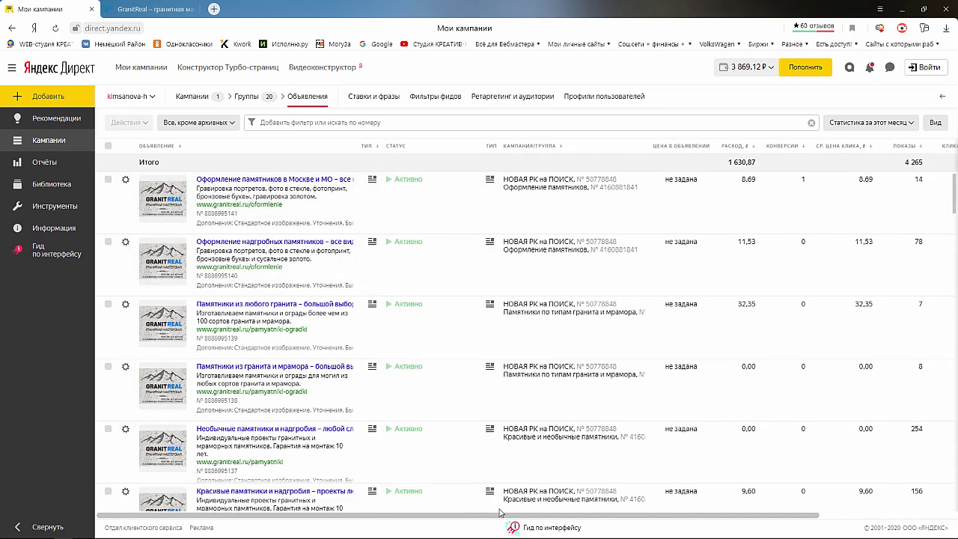
pyautogui.click(126, 179)
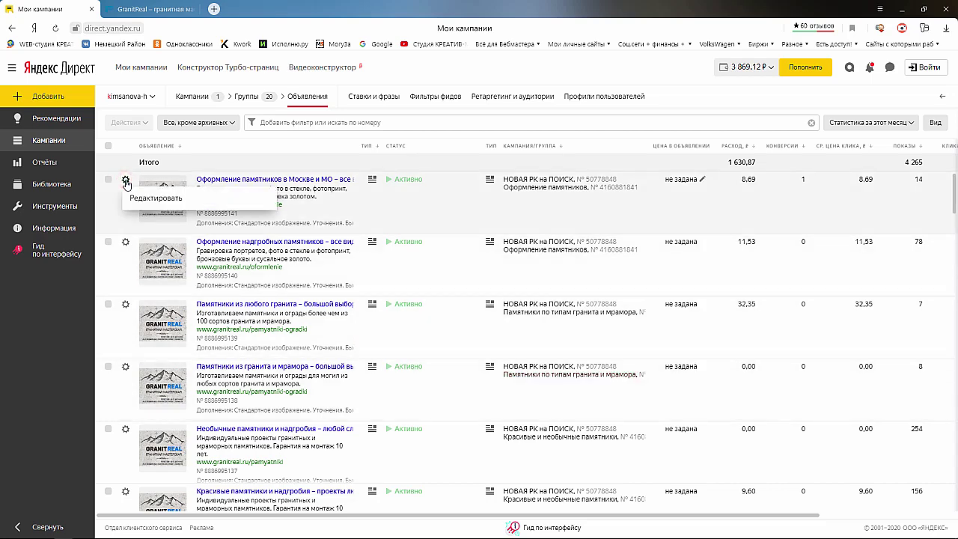
pyautogui.click(152, 199)
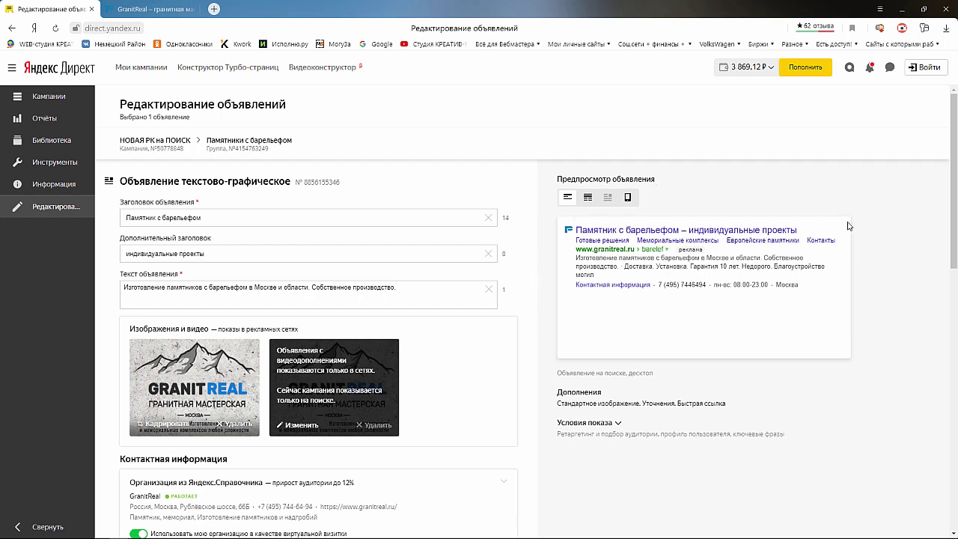
# Preview the ad with expanded sitelinks on desktop and on mobile, then return to the standard desktop search preview
pyautogui.click(588, 198)
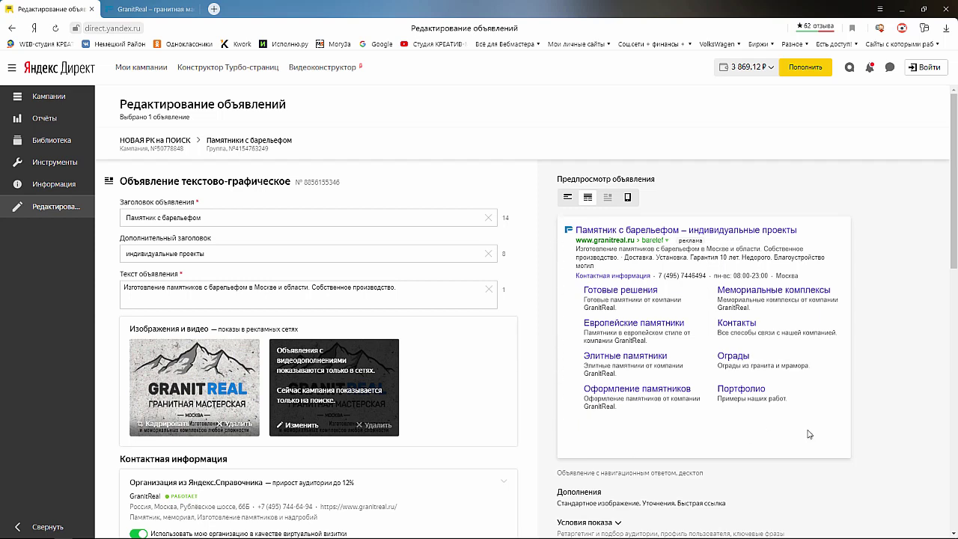
pyautogui.click(628, 197)
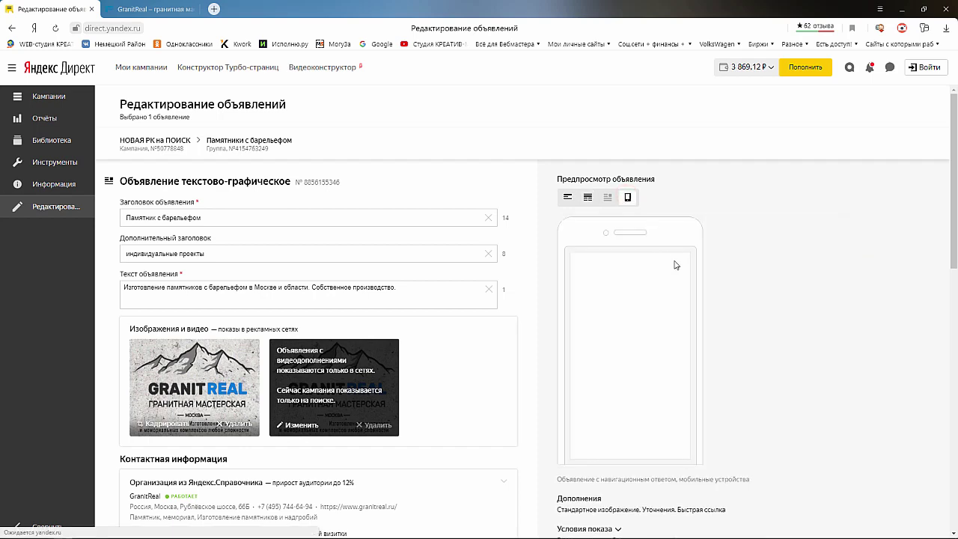
pyautogui.scroll(-3, 664, 322)
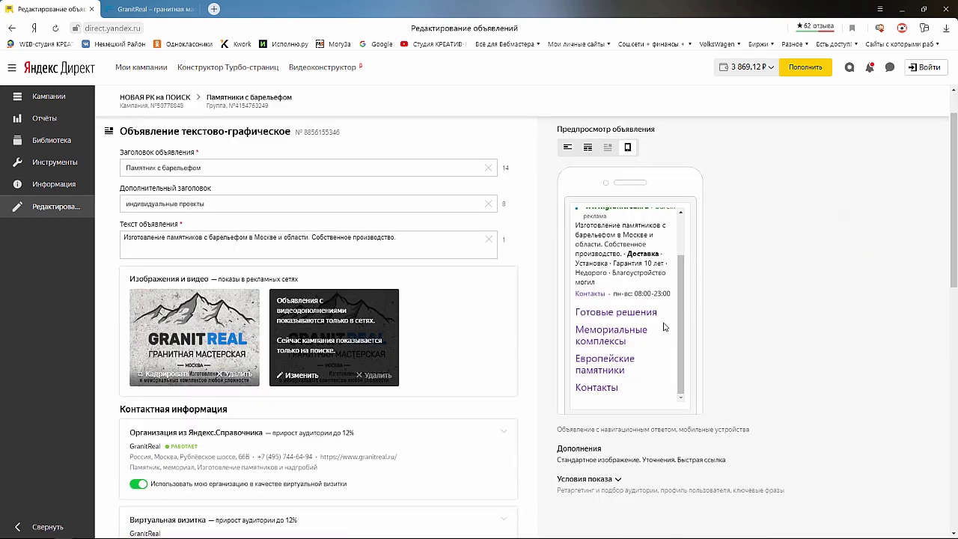
pyautogui.scroll(3, 664, 322)
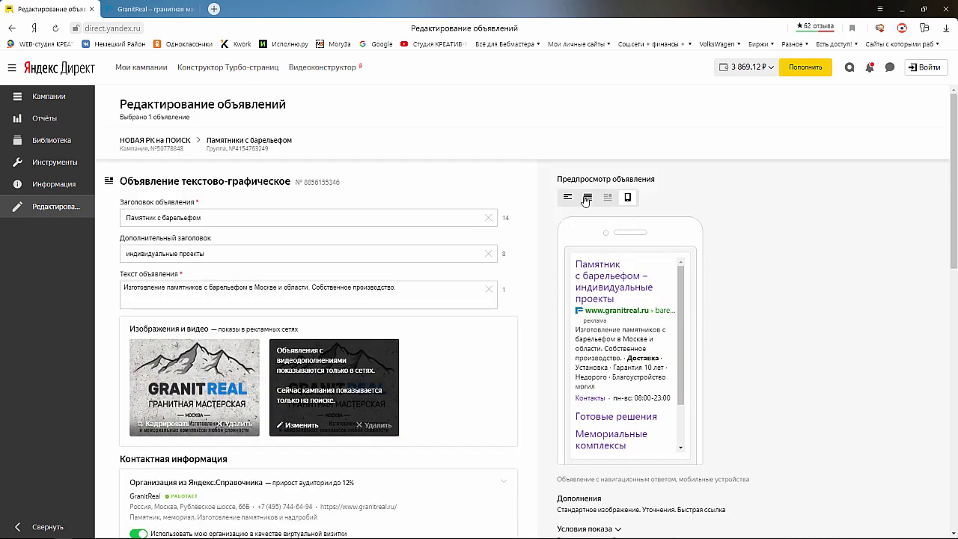
pyautogui.click(587, 148)
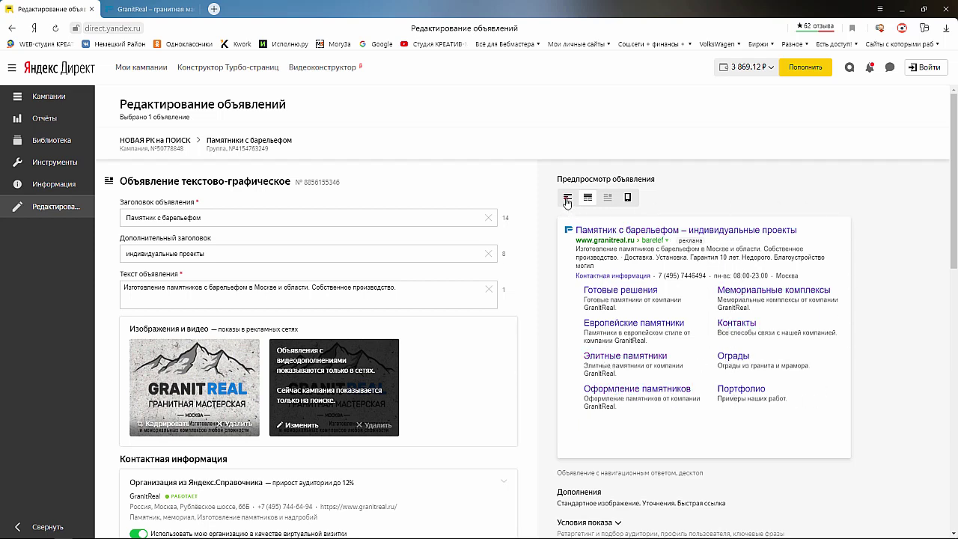
pyautogui.click(566, 199)
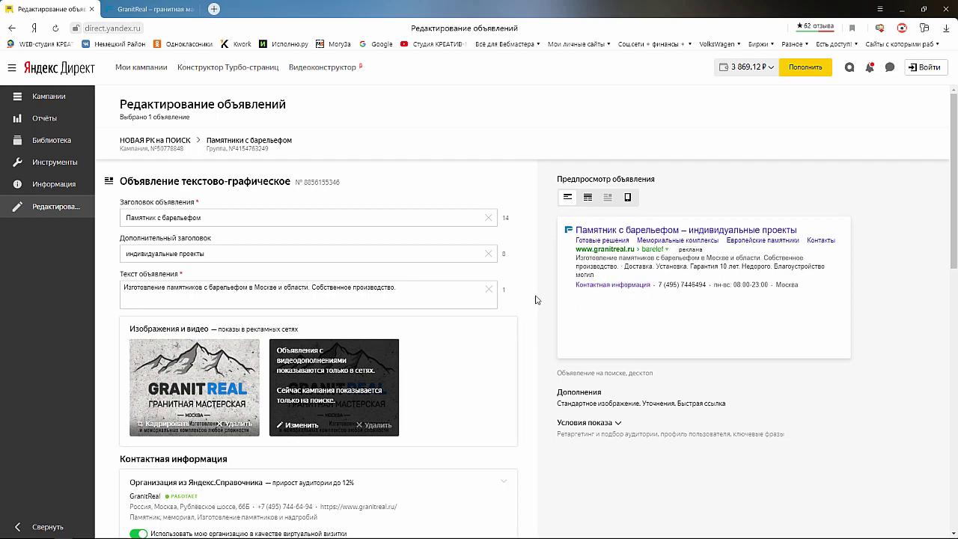
# Examine the ad's headlines, text, images, contact information and landing page settings against its search preview
pyautogui.scroll(-5, 535, 299)
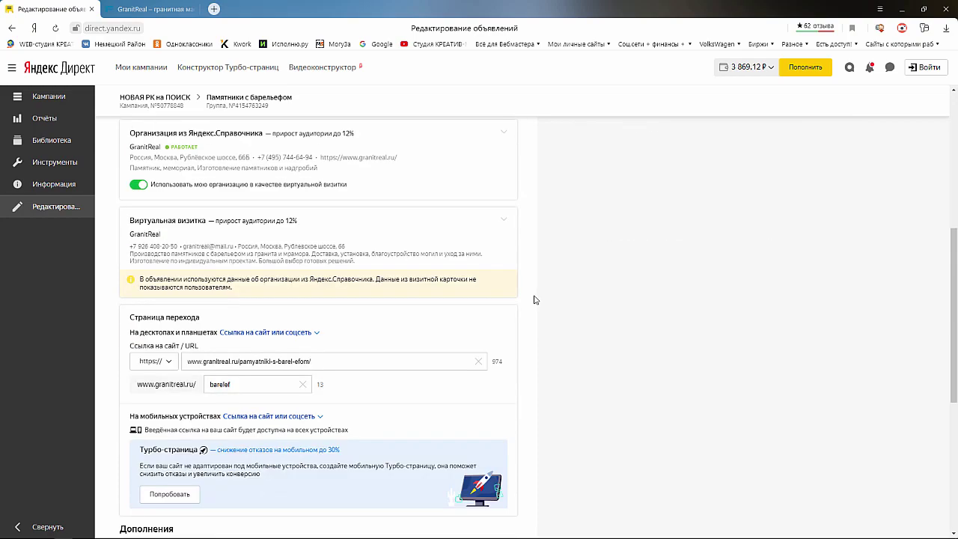
pyautogui.scroll(3, 534, 298)
pyautogui.scroll(2, 533, 297)
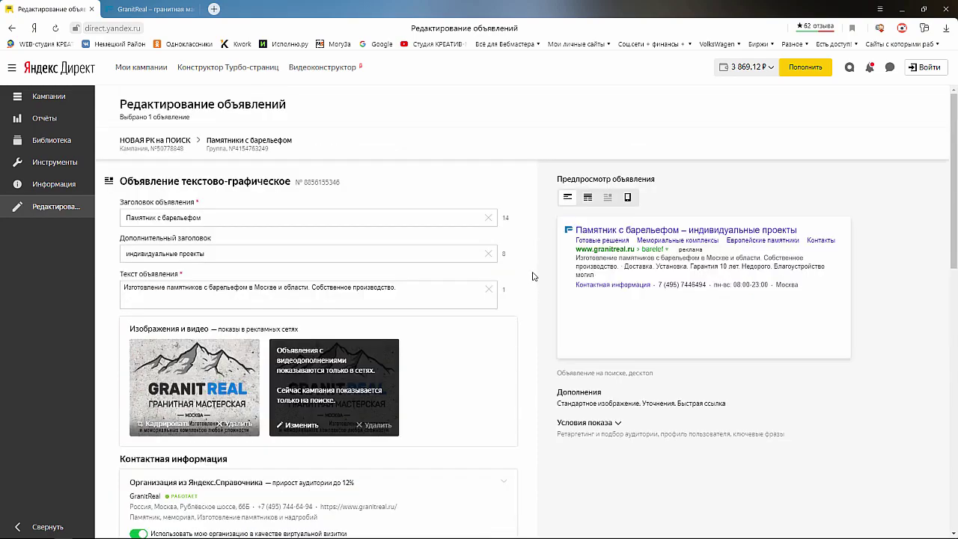
pyautogui.scroll(-6, 534, 279)
pyautogui.scroll(6, 536, 285)
pyautogui.scroll(-3, 529, 317)
pyautogui.scroll(3, 529, 318)
pyautogui.scroll(-3, 530, 284)
pyautogui.scroll(3, 517, 300)
pyautogui.scroll(-5, 543, 298)
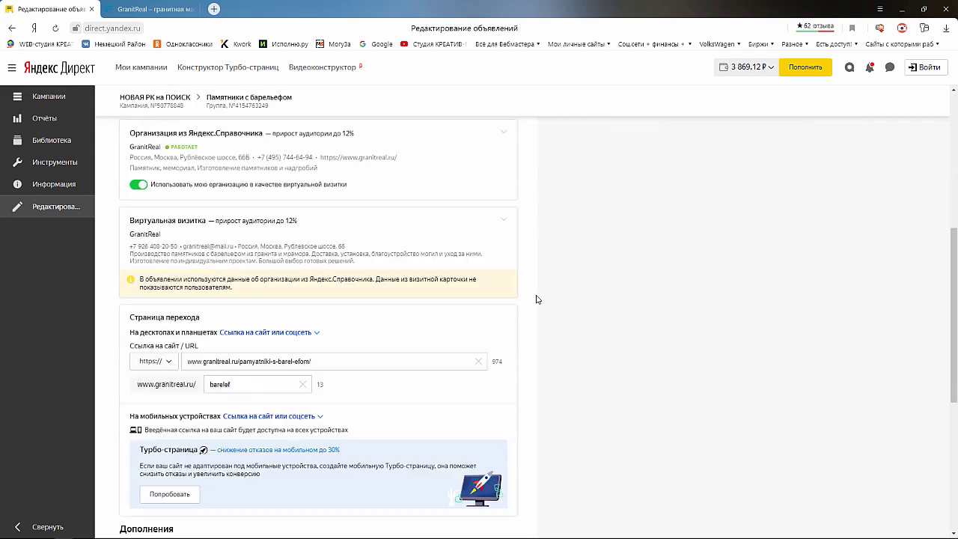
pyautogui.scroll(5, 536, 299)
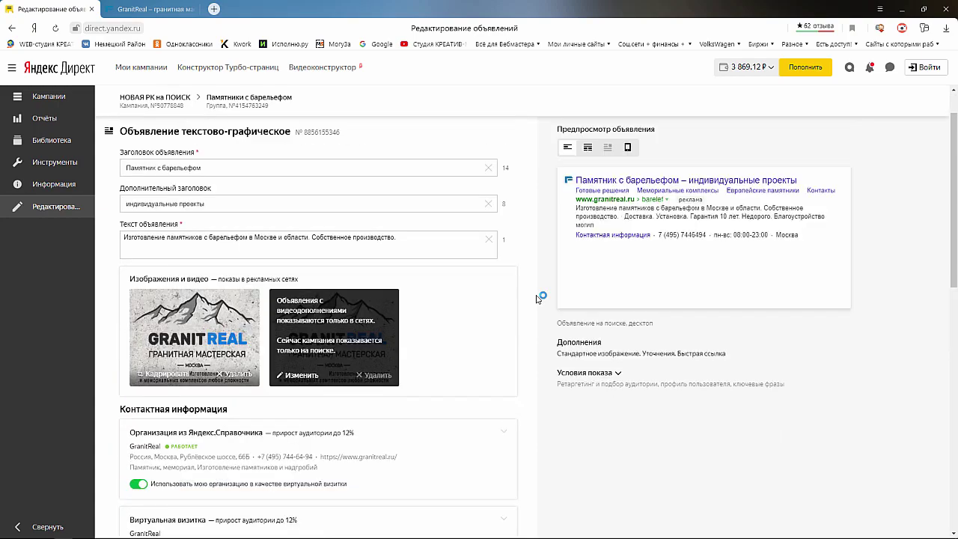
pyautogui.scroll(-4, 537, 299)
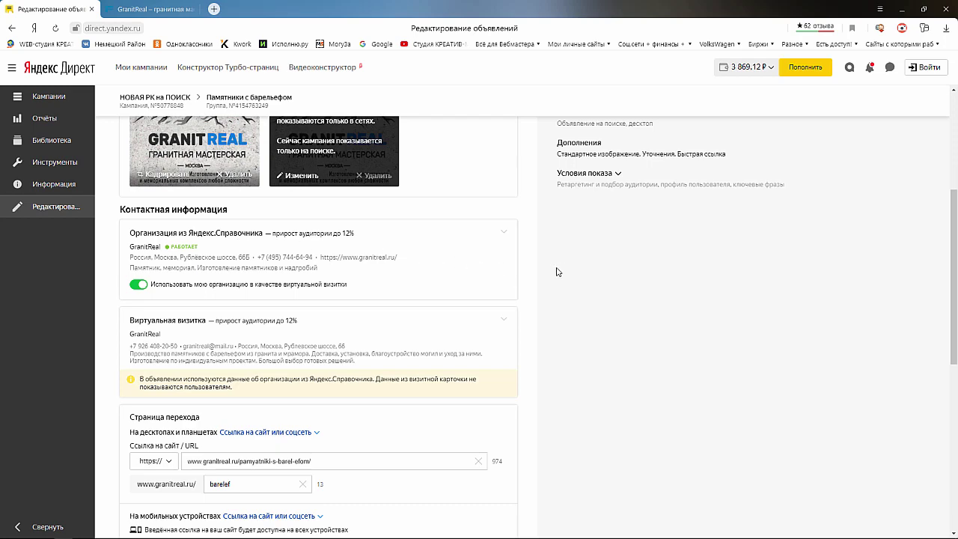
pyautogui.scroll(4, 530, 275)
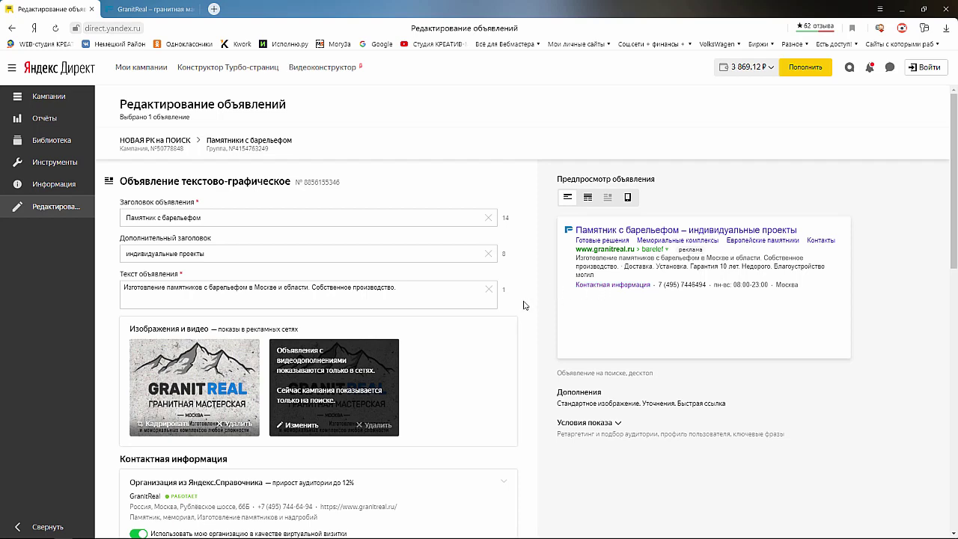
# Turn off using the Яндекс.Справочник organization as the ad's virtual business card, and turn it back on
pyautogui.scroll(-4, 524, 306)
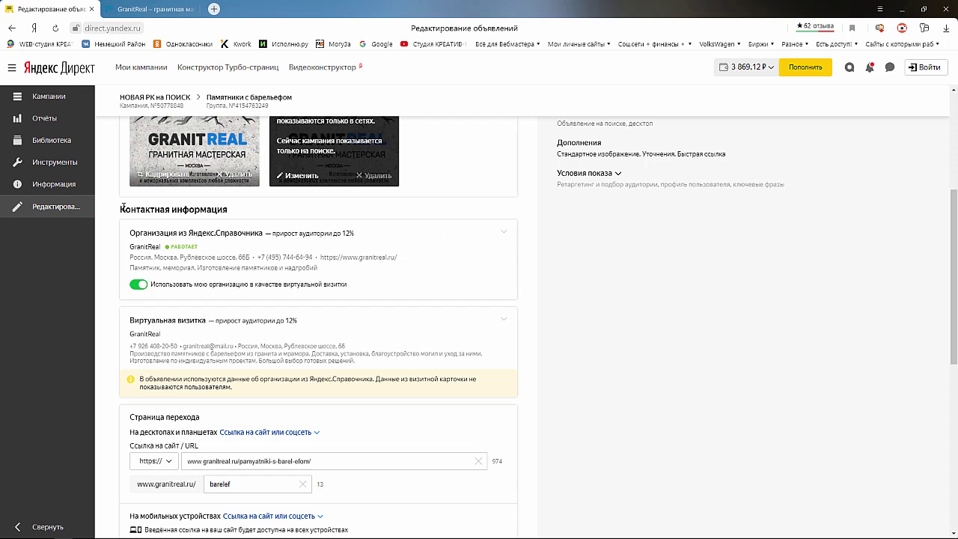
pyautogui.click(143, 286)
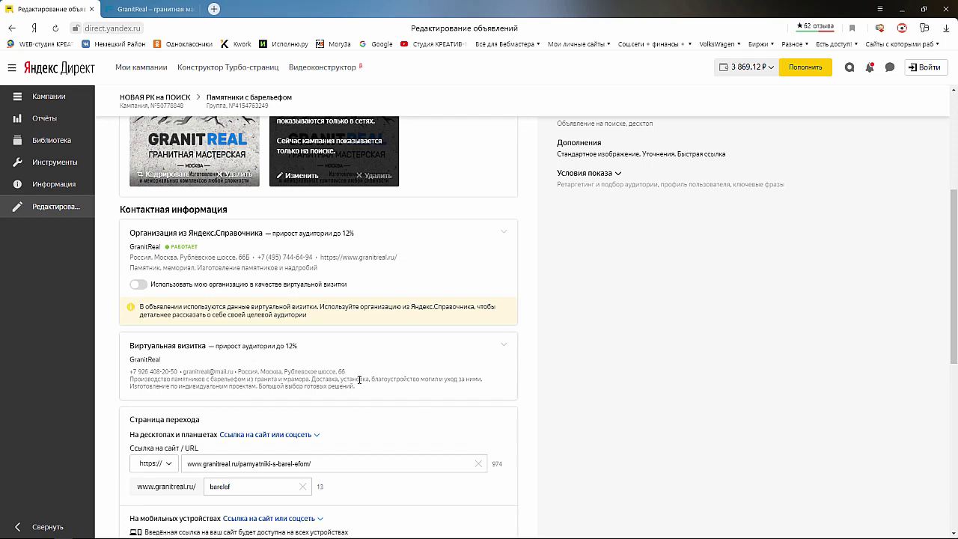
pyautogui.click(135, 285)
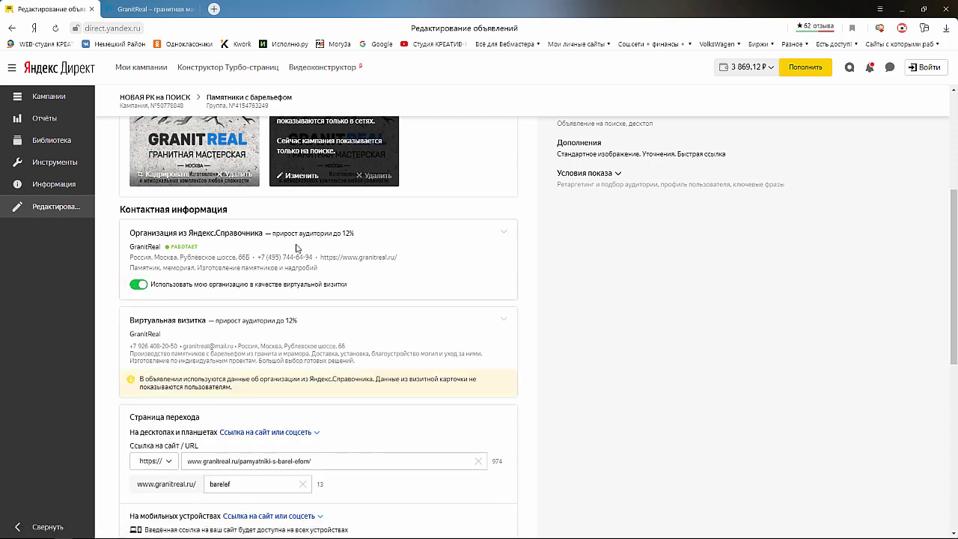
# Add "апарапопор" to the ad headline to see its effect on the preview, and remove it again
pyautogui.scroll(-10, 550, 261)
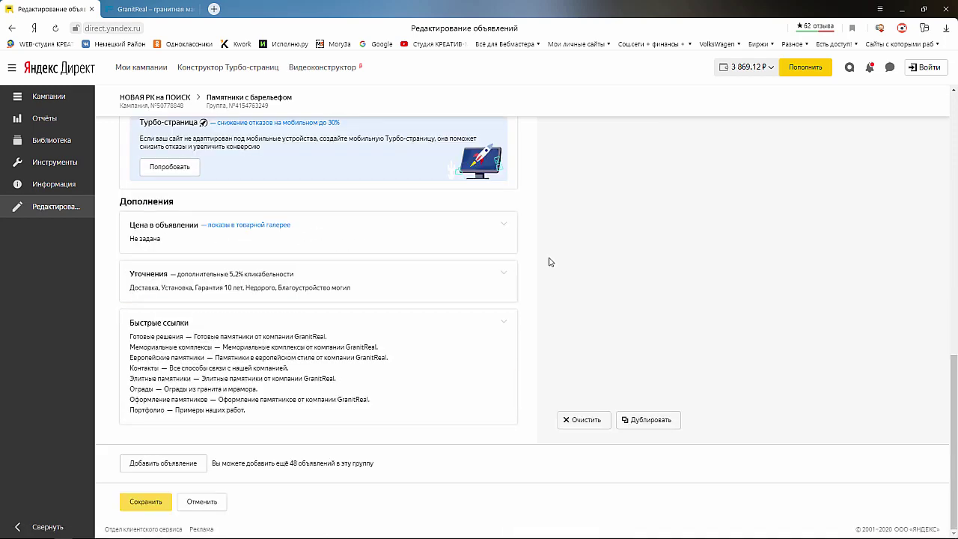
pyautogui.scroll(10, 551, 261)
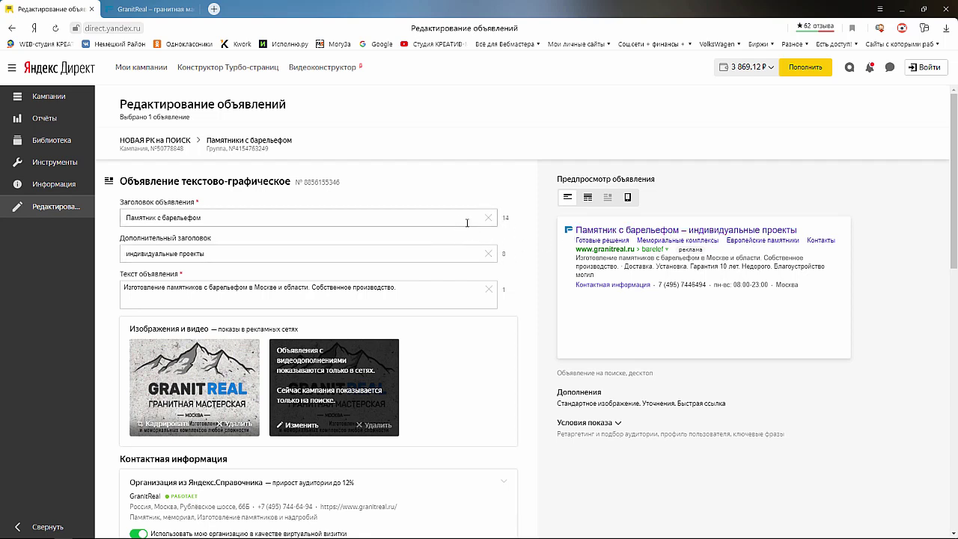
pyautogui.click(248, 215)
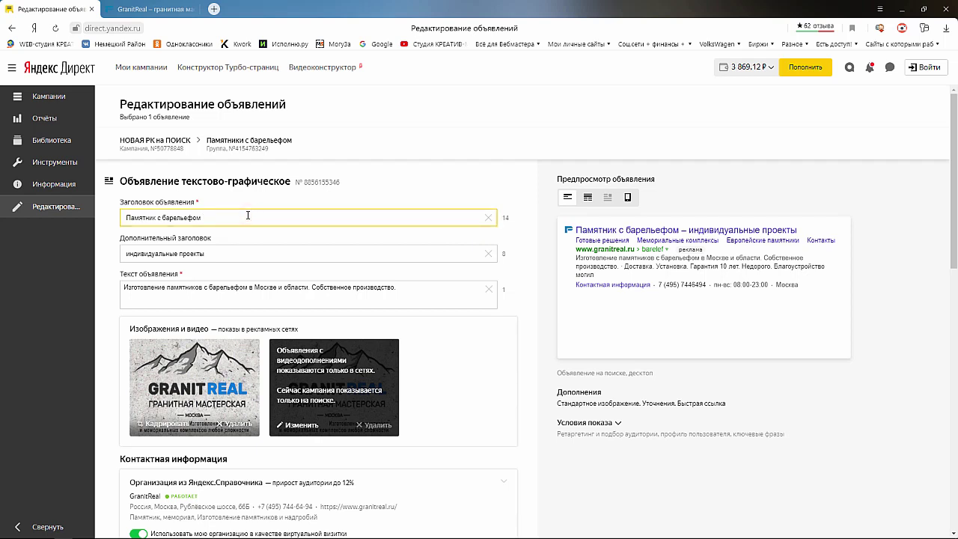
pyautogui.write('апарапопор')
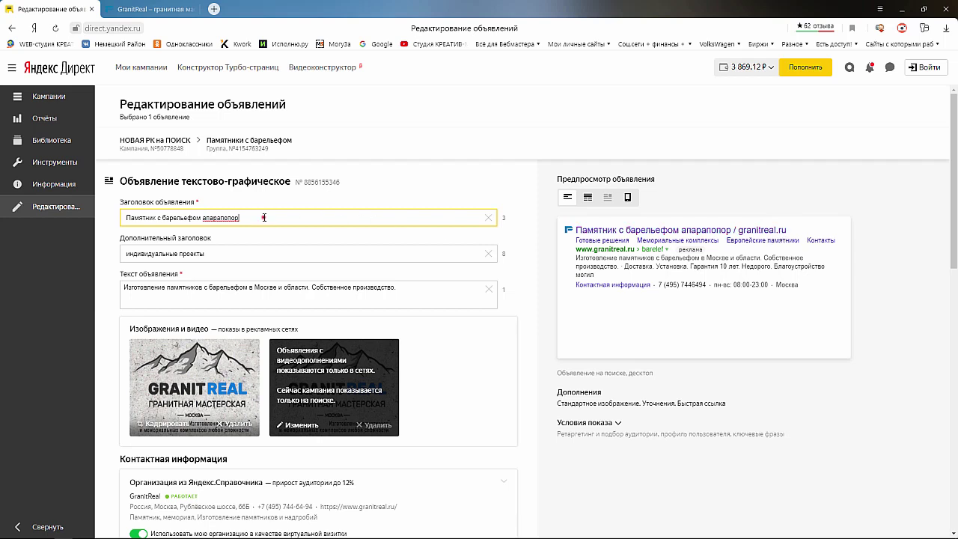
pyautogui.press('BackSpace')
pyautogui.press('BackSpace')
pyautogui.press('BackSpace')
pyautogui.press('BackSpace')
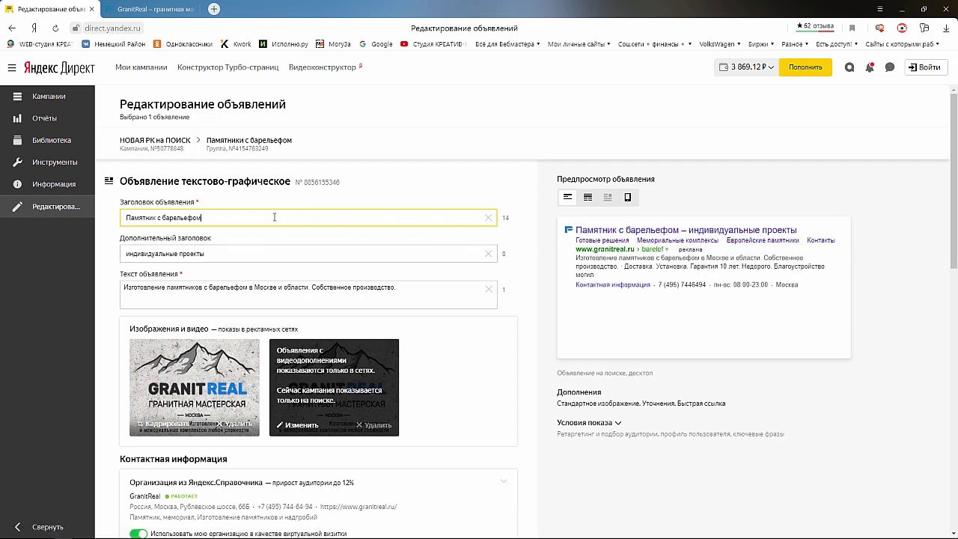
pyautogui.click(223, 252)
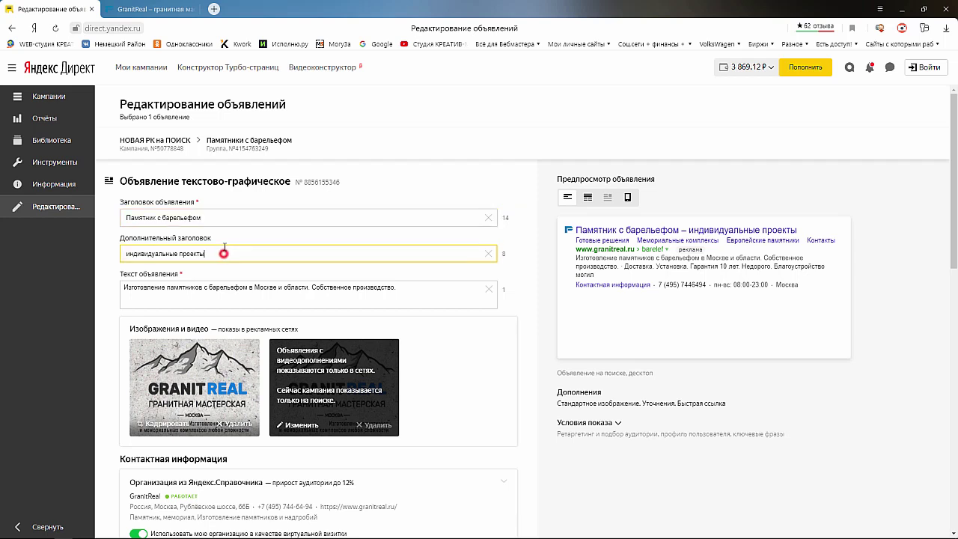
pyautogui.click(221, 217)
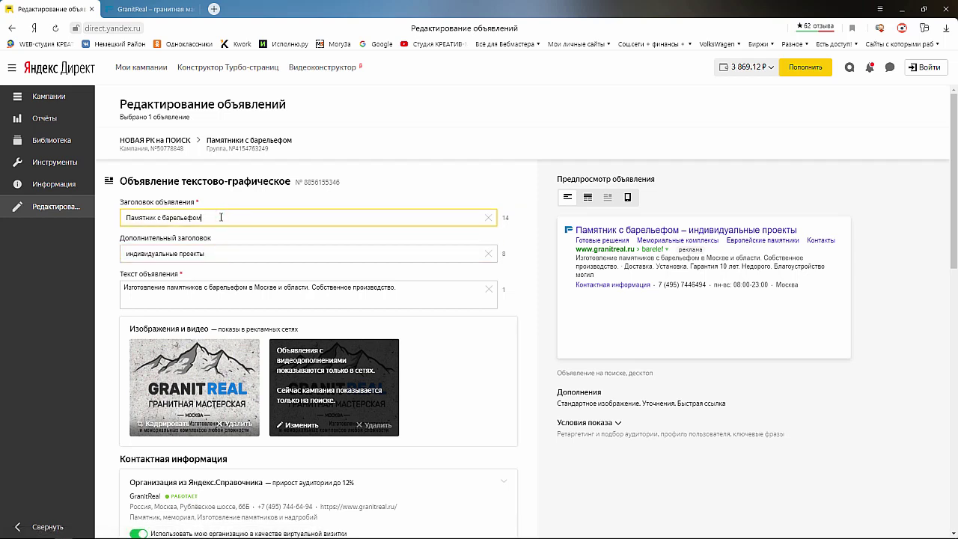
pyautogui.click(215, 253)
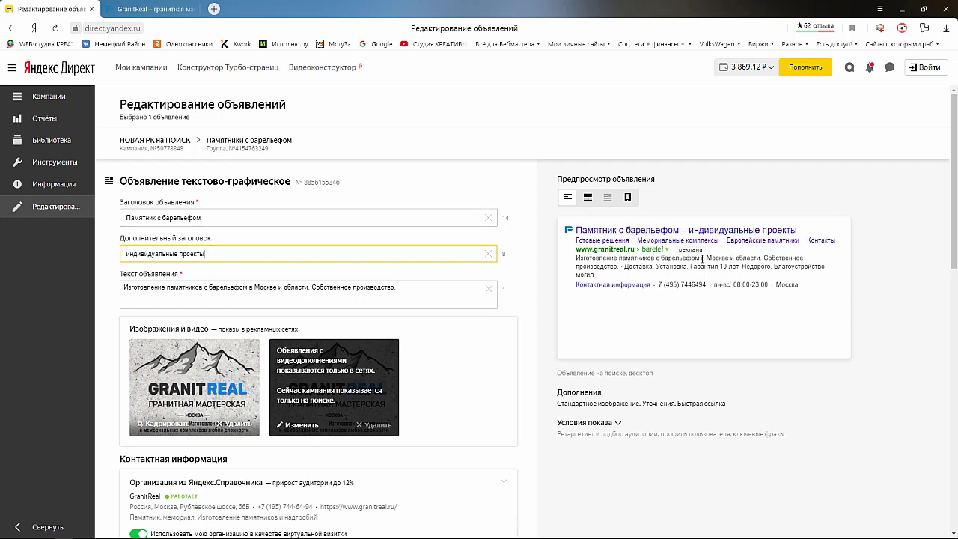
# Leave the ad editor without saving and examine the campaign list's statistics through to the bounce column
pyautogui.scroll(-15, 524, 267)
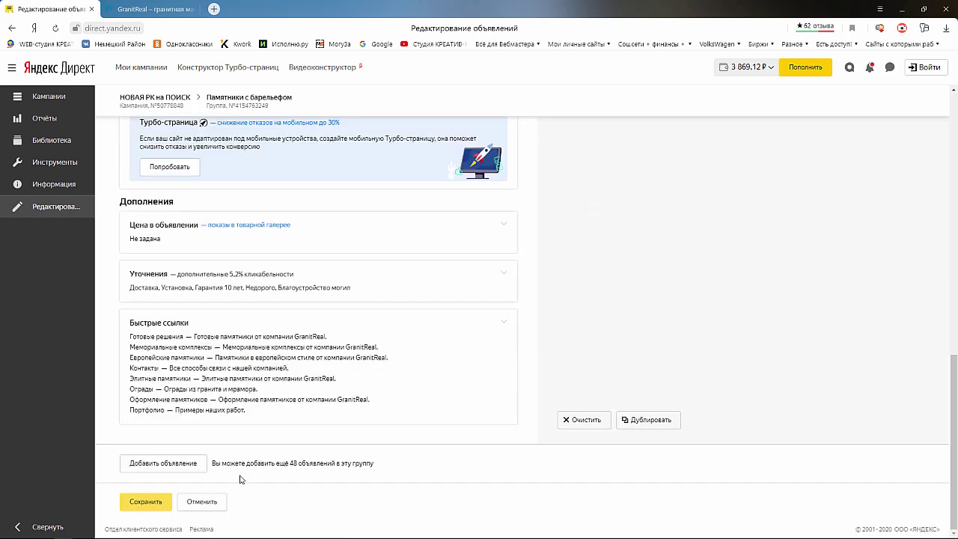
pyautogui.click(197, 497)
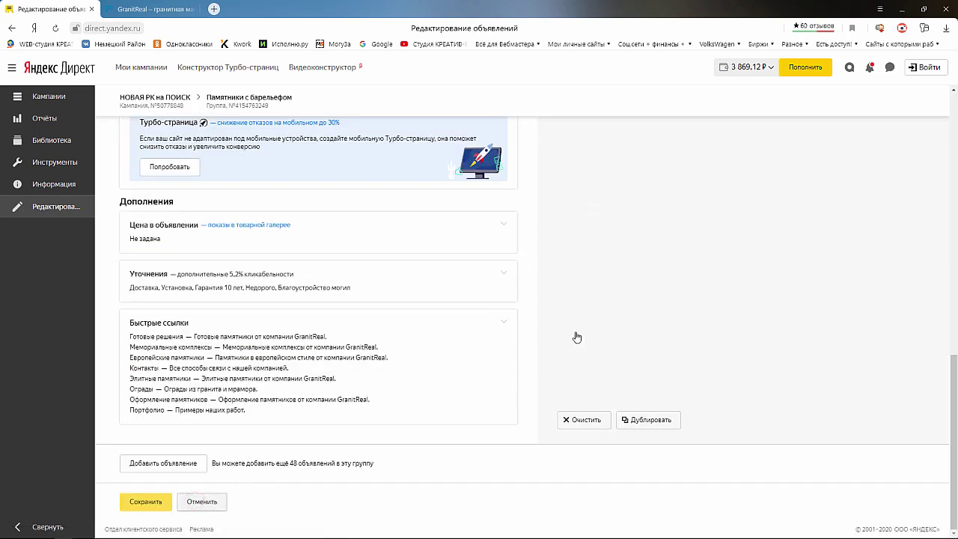
pyautogui.click(245, 97)
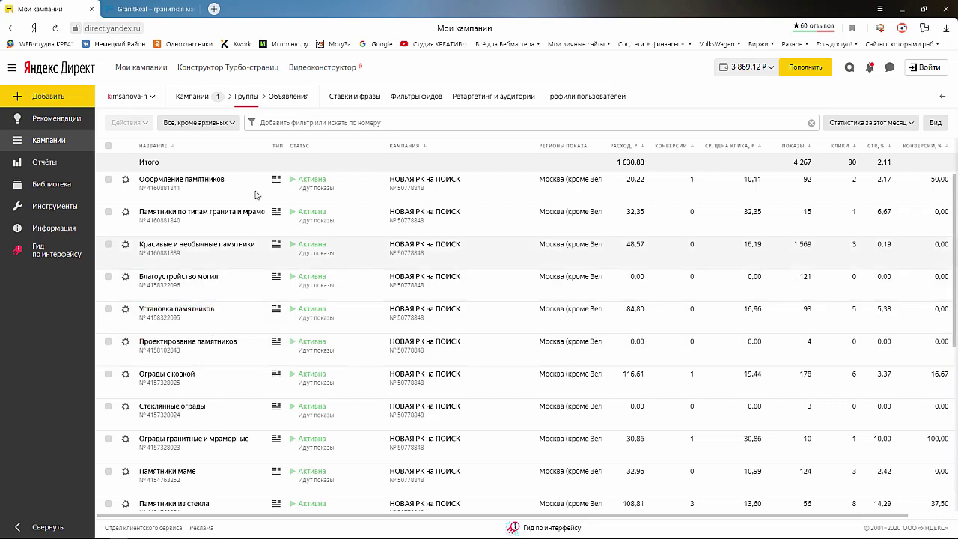
pyautogui.click(193, 97)
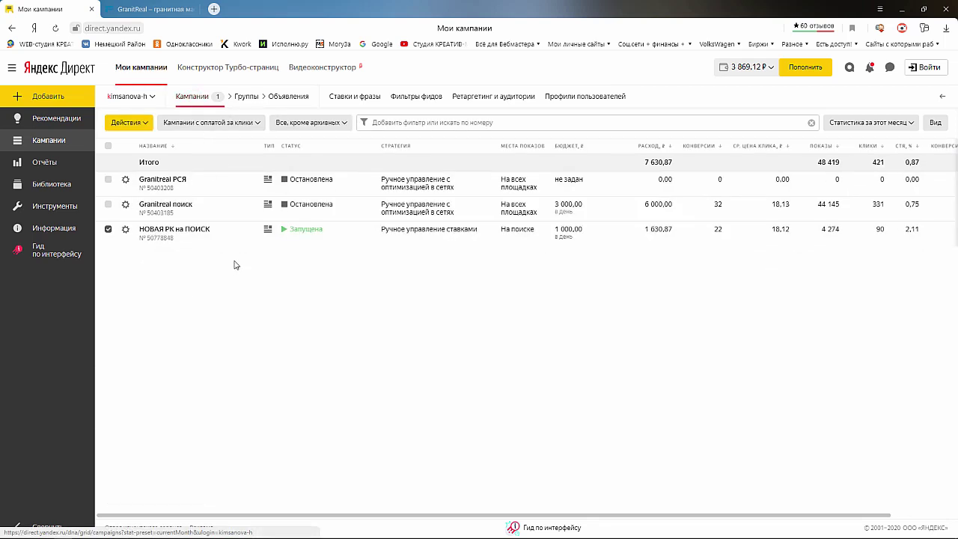
pyautogui.moveTo(431, 517); pyautogui.dragTo(552, 524)
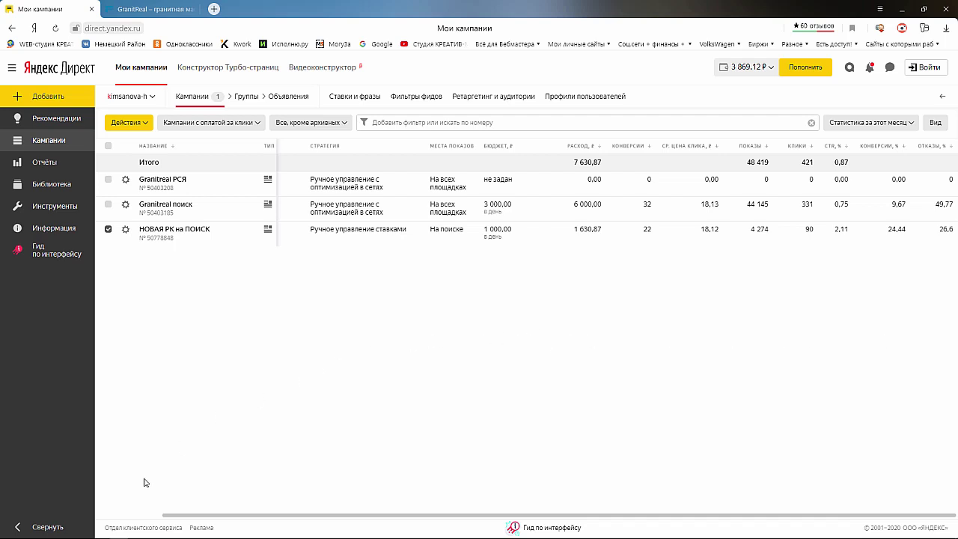
# Switch to File Explorer and open the Захват2 search results screenshot from the Загрузки folder in ACDSee
pyautogui.moveTo(68, 536)
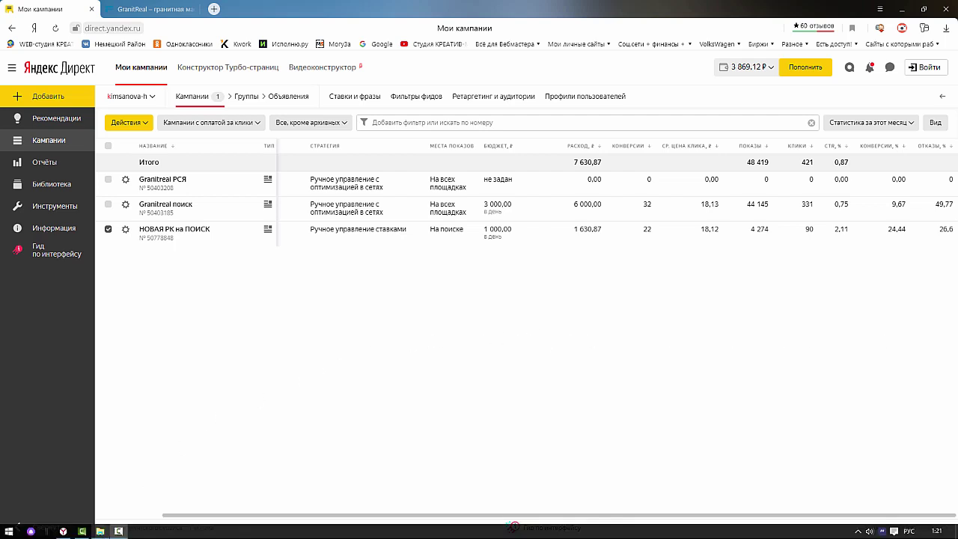
pyautogui.click(101, 531)
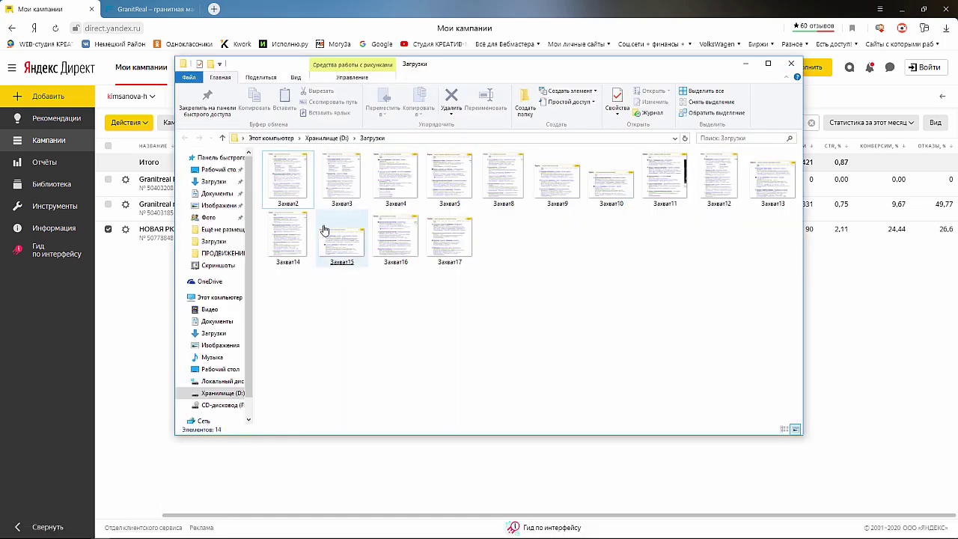
pyautogui.click(291, 176)
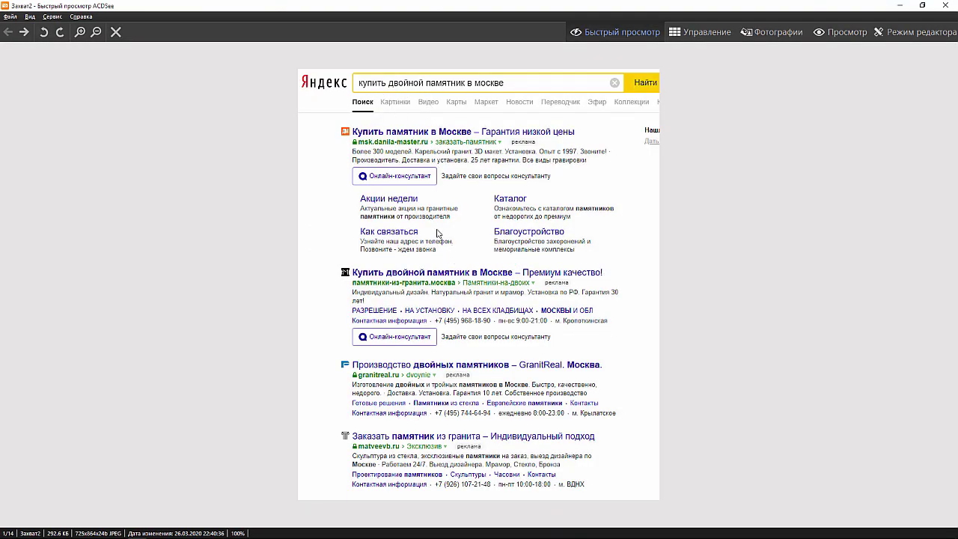
# Examine GranitReal's ad placements in the saved search screenshots Захват3 through Захват11, and return to the campaign statistics in Yandex Direct
pyautogui.scroll(-1, 531, 358)
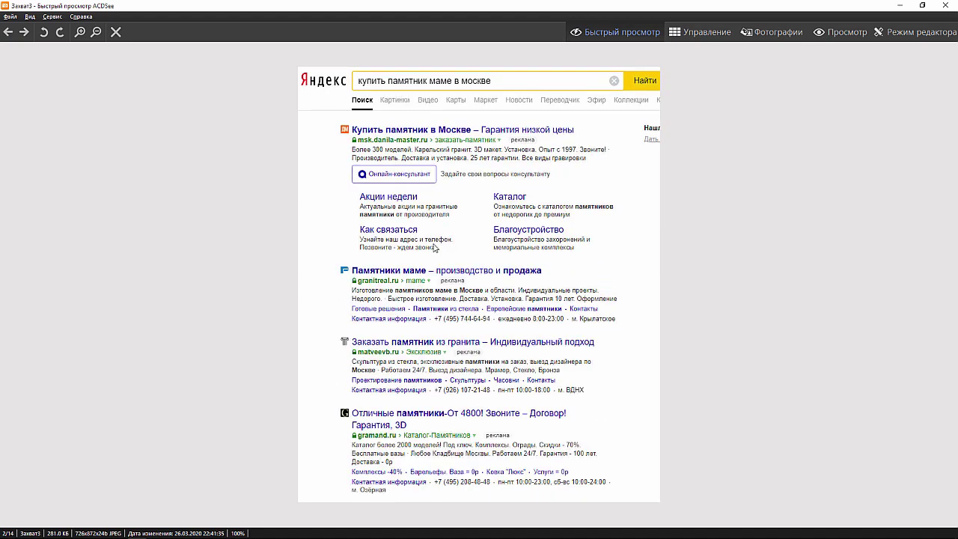
pyautogui.scroll(-1, 429, 152)
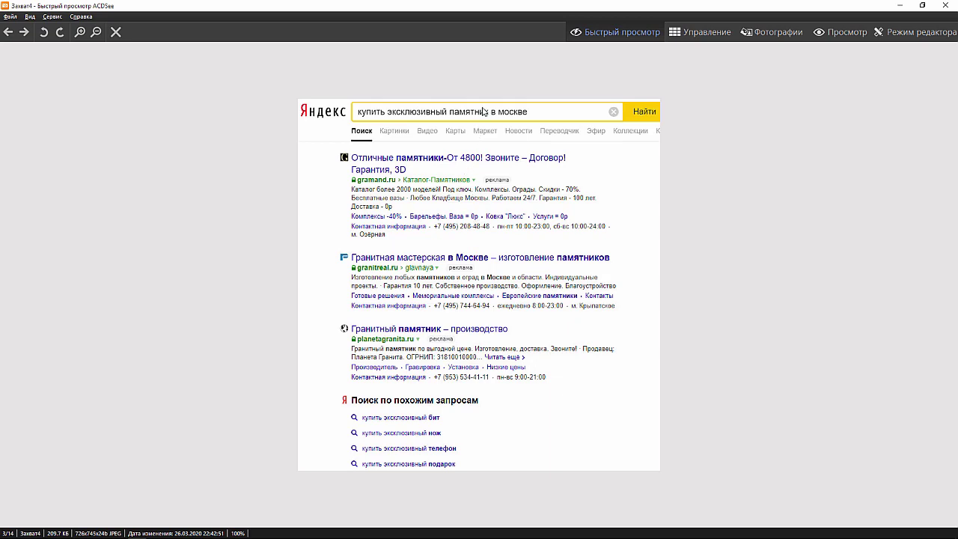
pyautogui.scroll(-1, 494, 258)
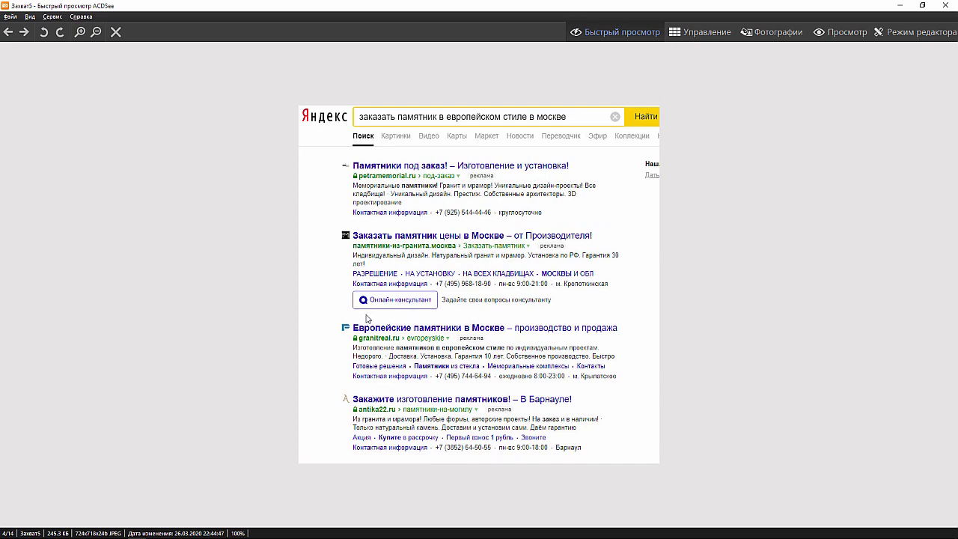
pyautogui.scroll(-1, 370, 320)
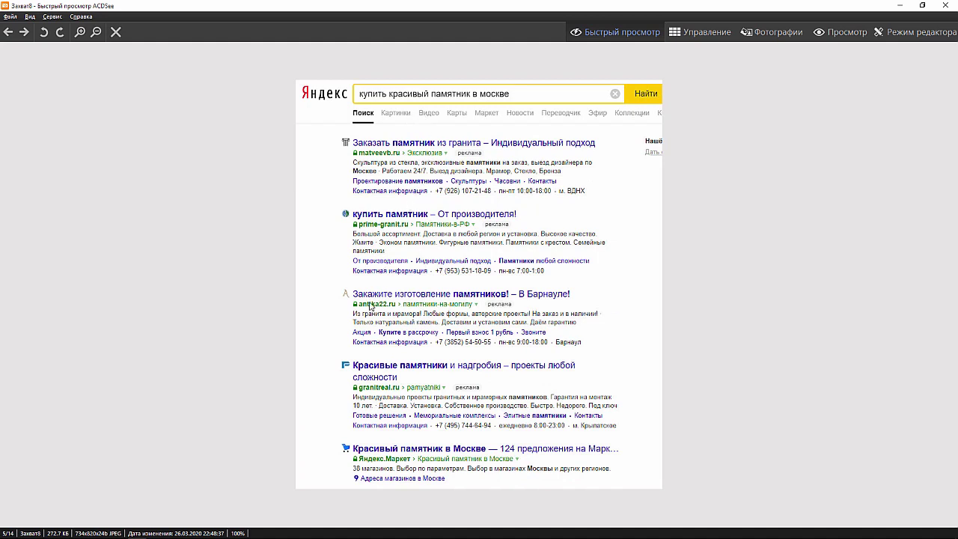
pyautogui.scroll(-1, 372, 306)
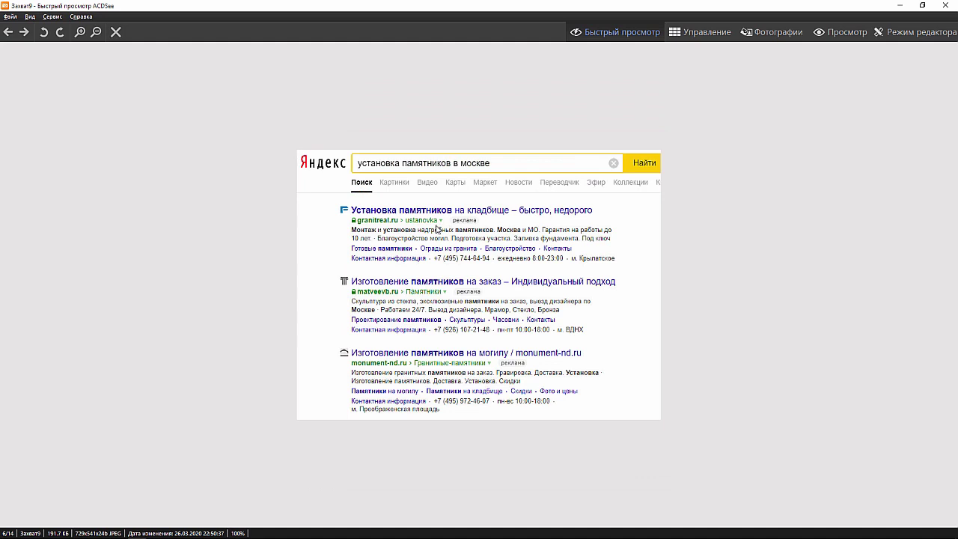
pyautogui.scroll(-2, 437, 228)
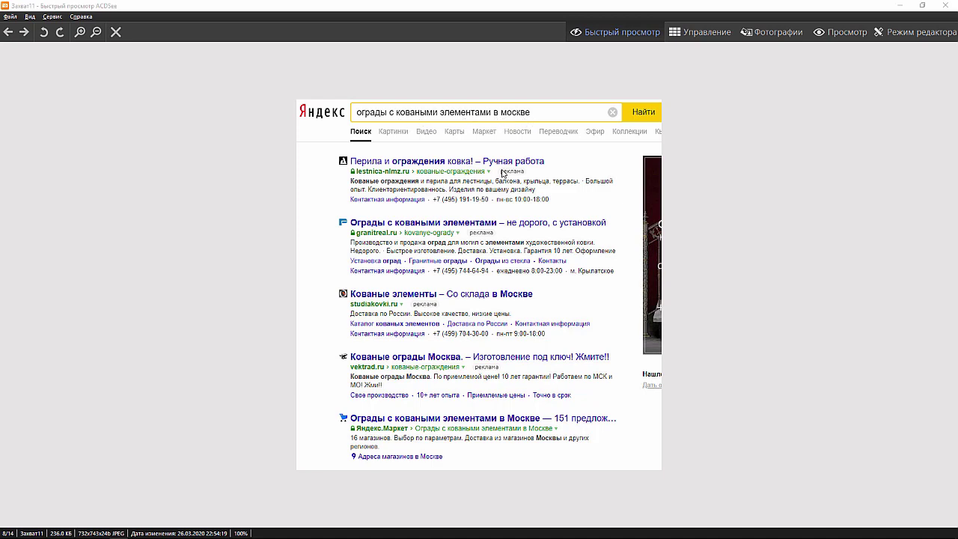
pyautogui.scroll(1, 503, 180)
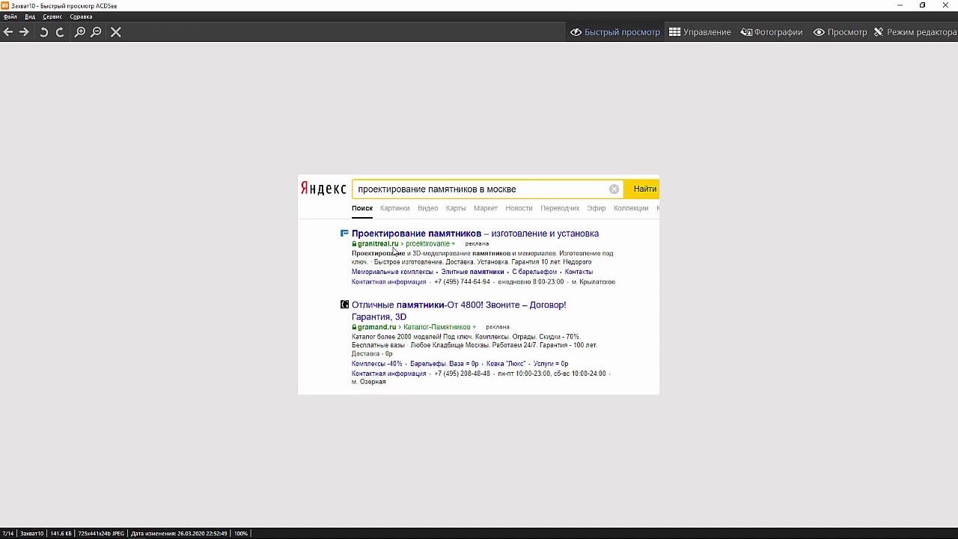
pyautogui.hotkey('alt', 'Tab')
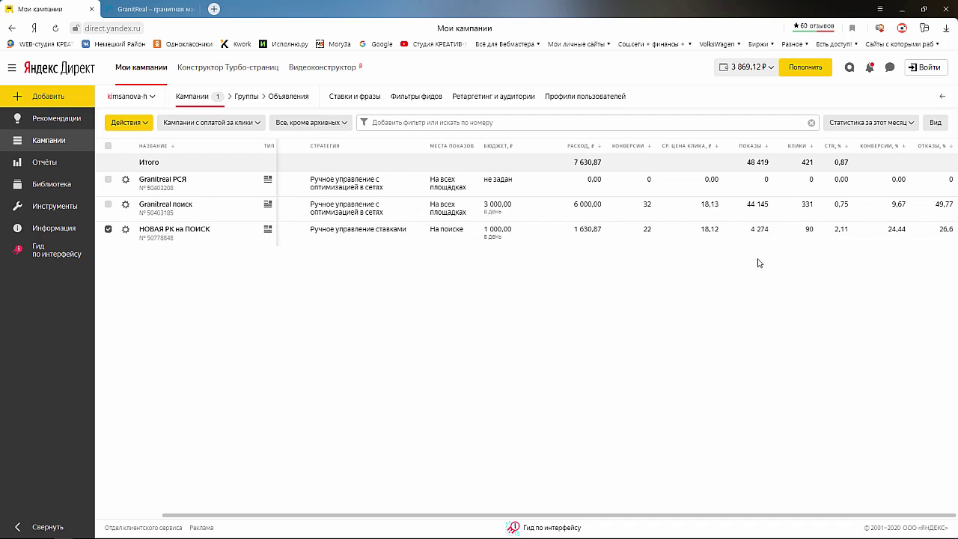
pyautogui.hotkey('alt', 'Tab')
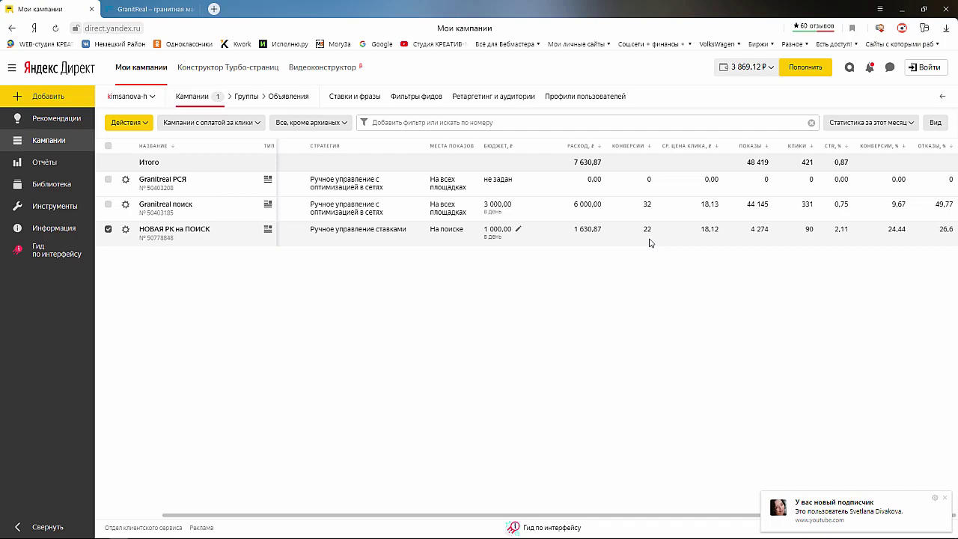
# Examine the granitreal.ru home page from its product sections and prices down to the ordering instructions and consultation forms
pyautogui.hotkey('ctrl', 'Tab')
pyautogui.scroll(-12, 428, 257)
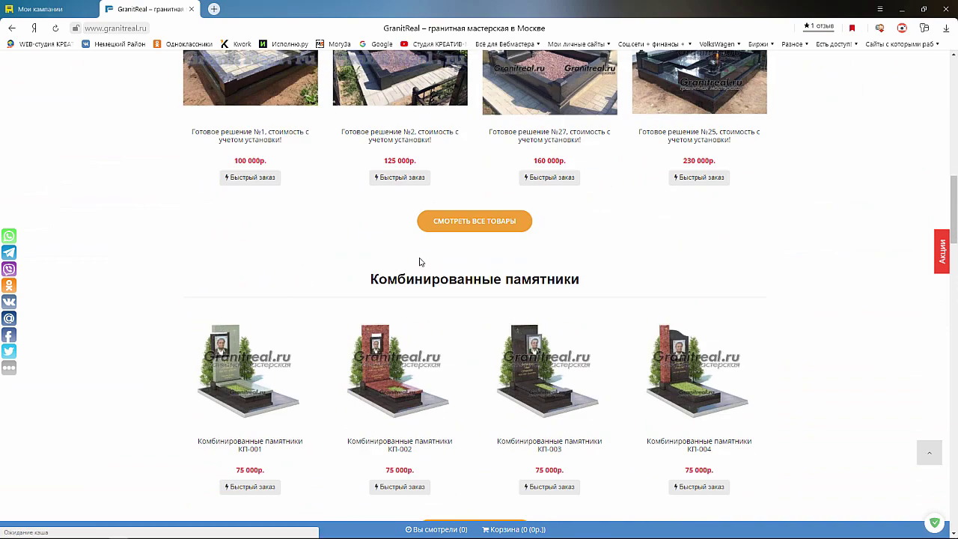
pyautogui.scroll(3, 430, 259)
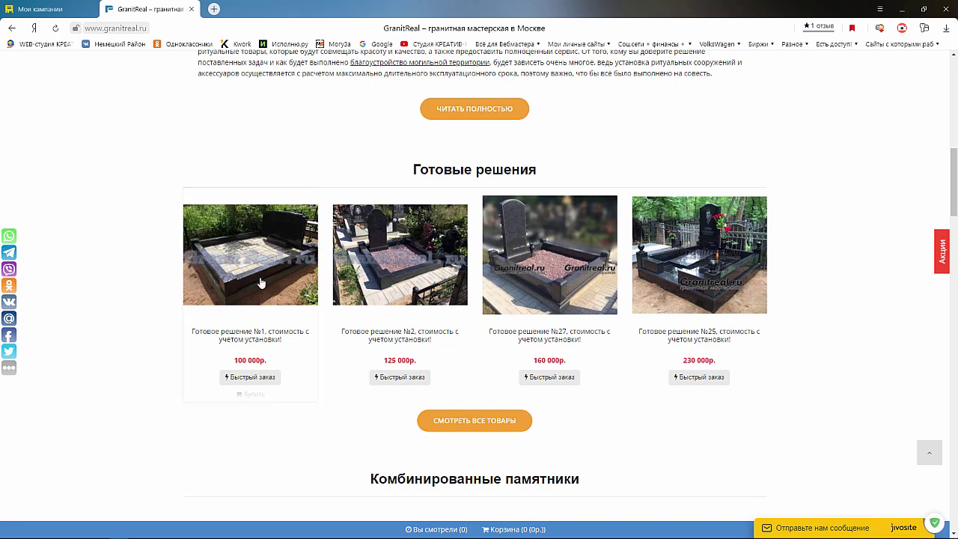
pyautogui.scroll(-3, 729, 268)
pyautogui.scroll(-2, 733, 272)
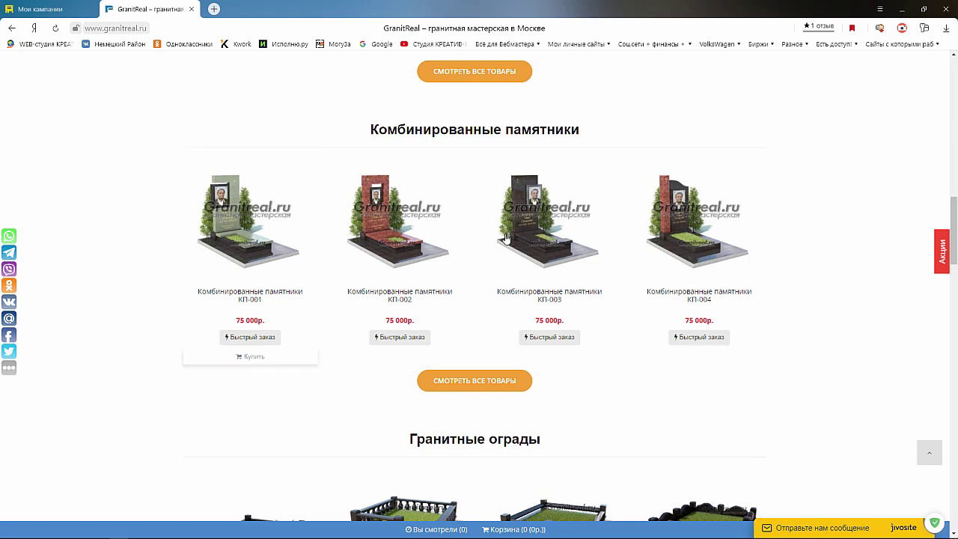
pyautogui.scroll(-5, 816, 247)
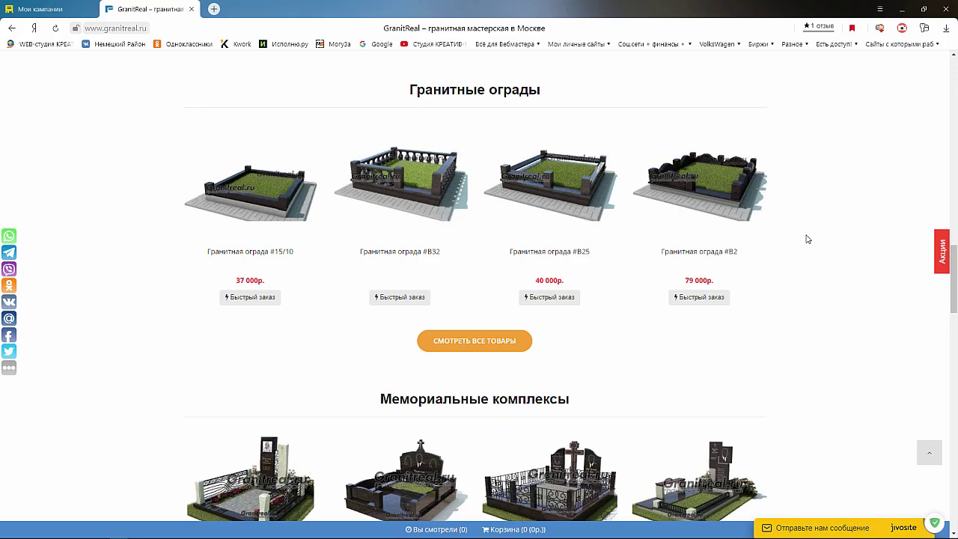
pyautogui.scroll(-10, 808, 238)
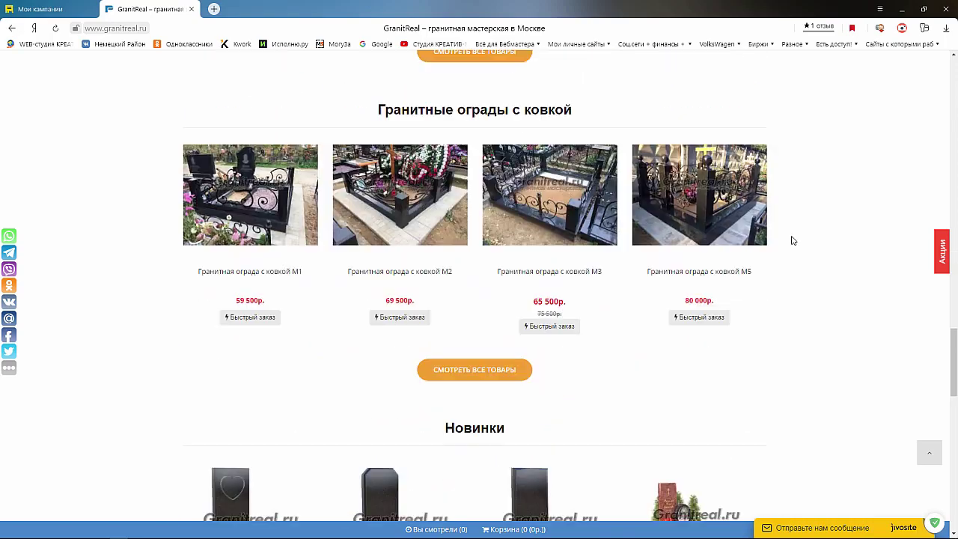
pyautogui.scroll(-3, 794, 240)
pyautogui.scroll(-2, 786, 239)
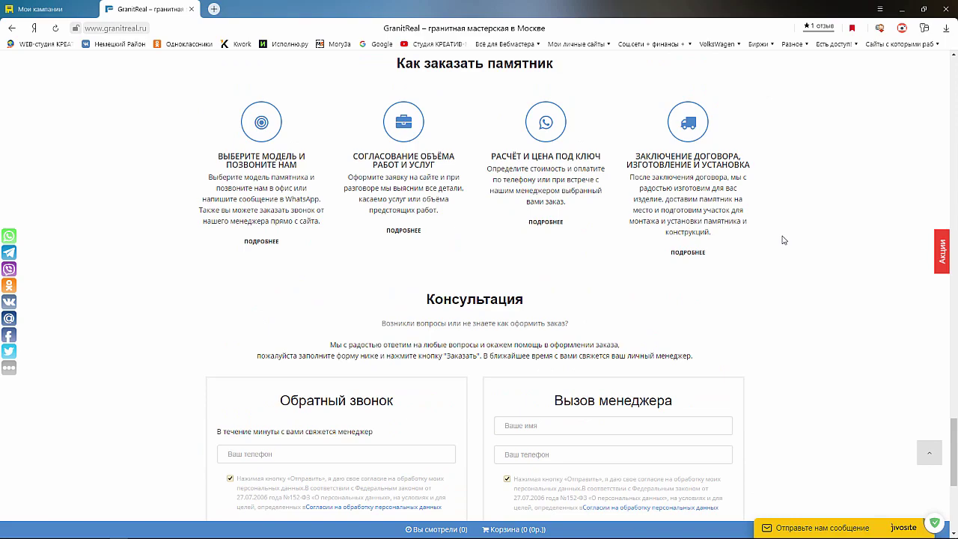
# Look back over the site's products up to the promotional banner and the Готовые решения section, and return to the campaign list
pyautogui.scroll(7, 781, 240)
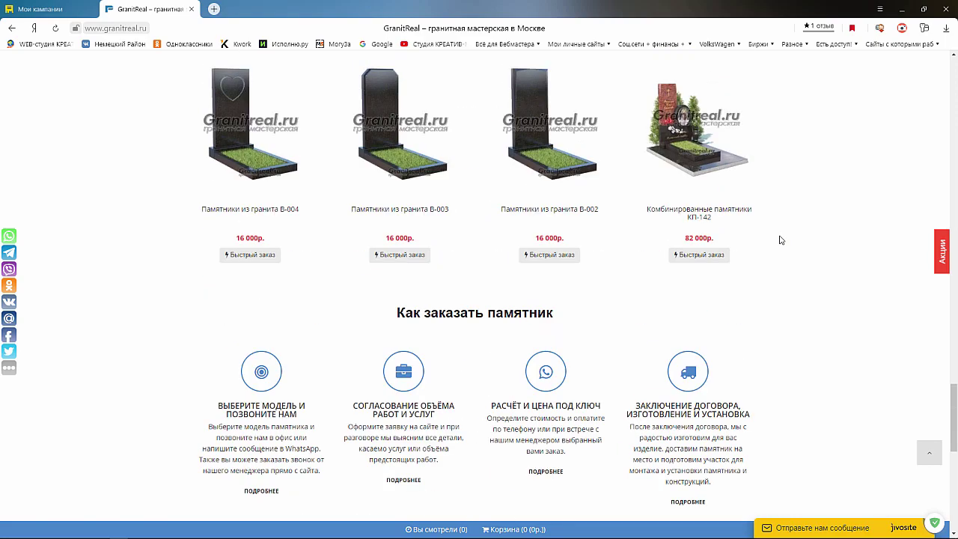
pyautogui.scroll(10, 777, 240)
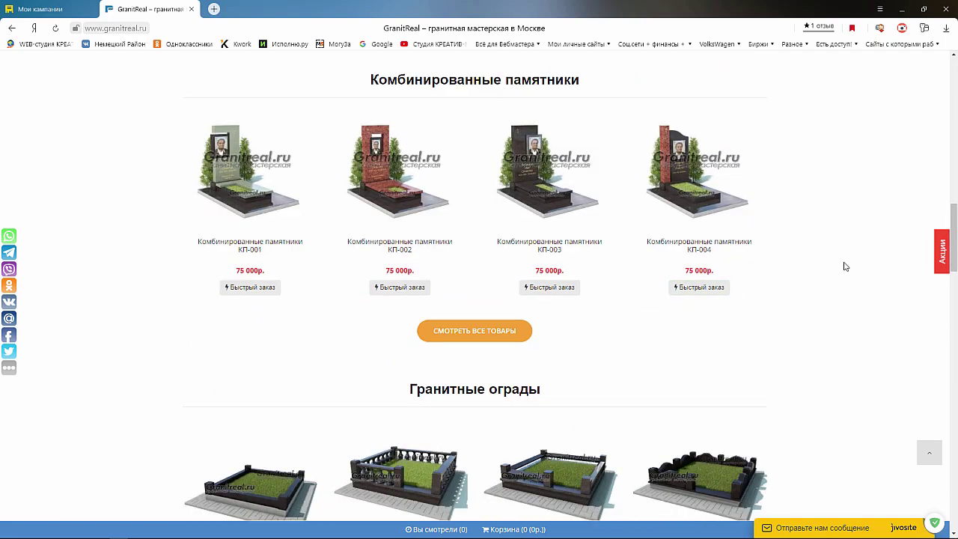
pyautogui.scroll(5, 847, 266)
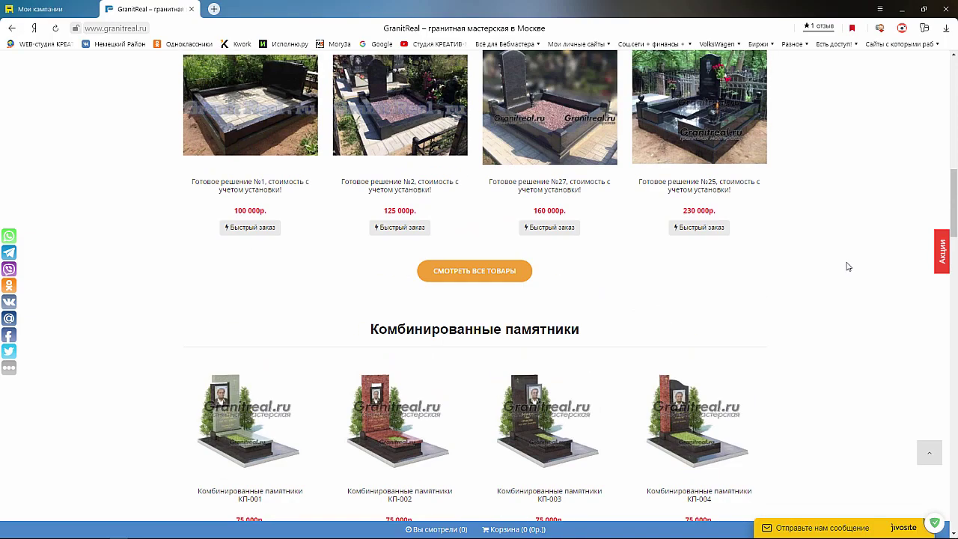
pyautogui.scroll(6, 848, 267)
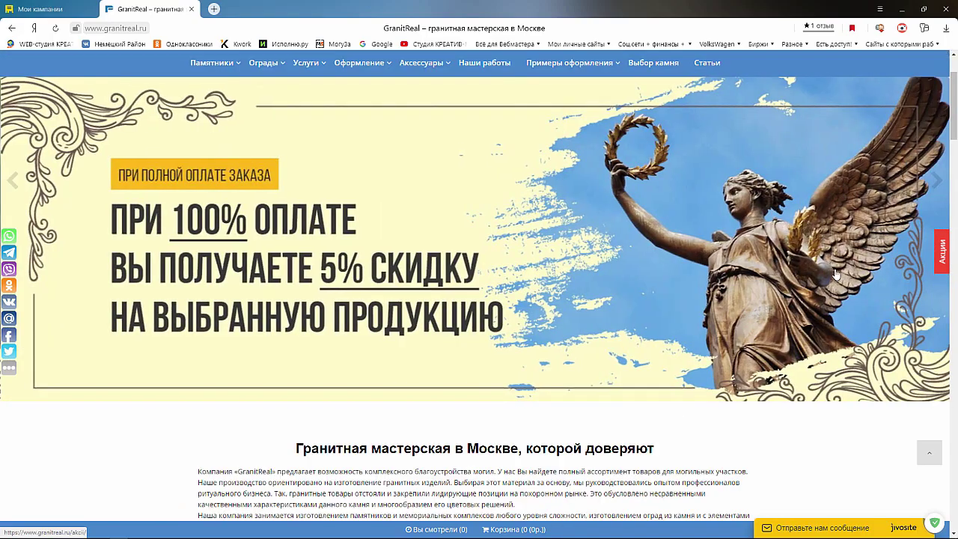
pyautogui.scroll(-7, 804, 275)
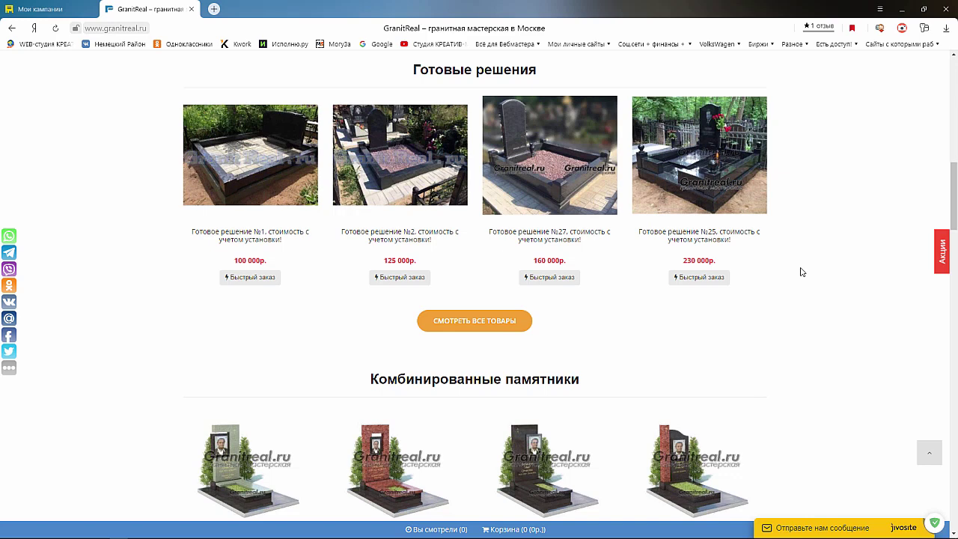
pyautogui.hotkey('ctrl', 'shift', 'Tab')
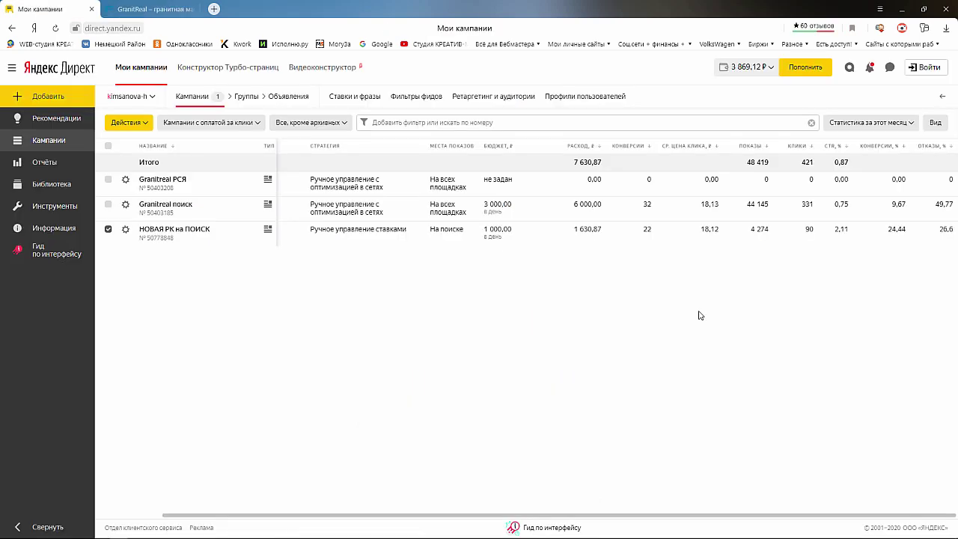